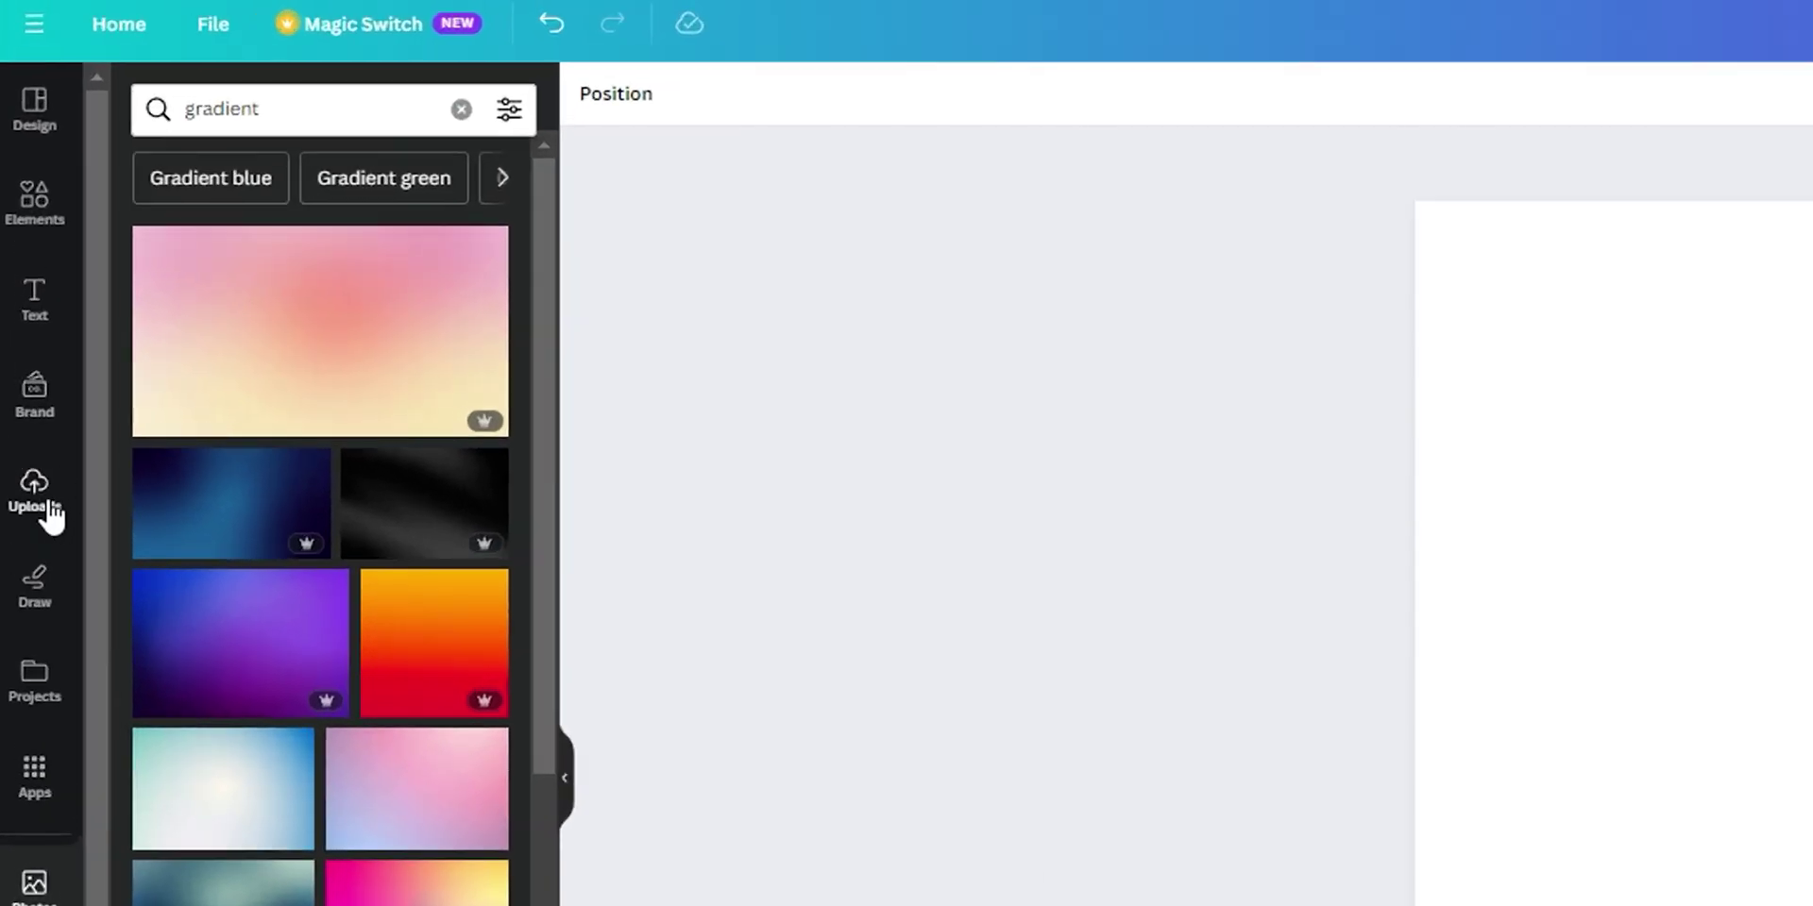
- Search the stock Photos library for 'girl' to list portrait photos
left_click(30, 333)
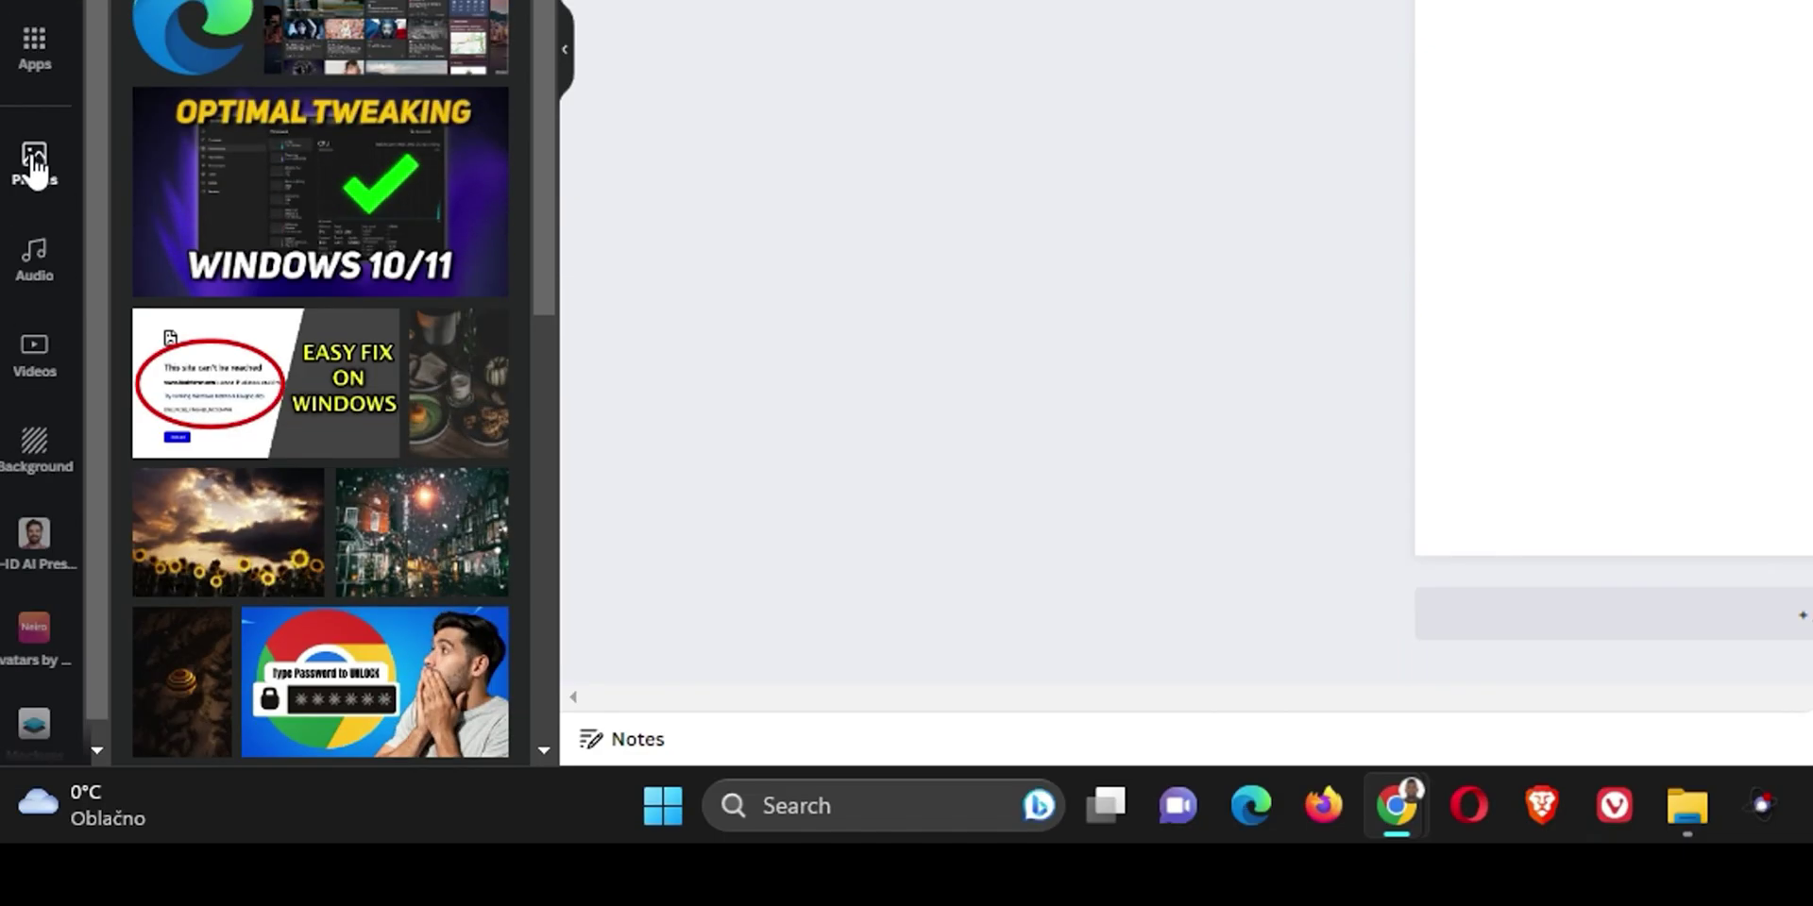
left_click(34, 887)
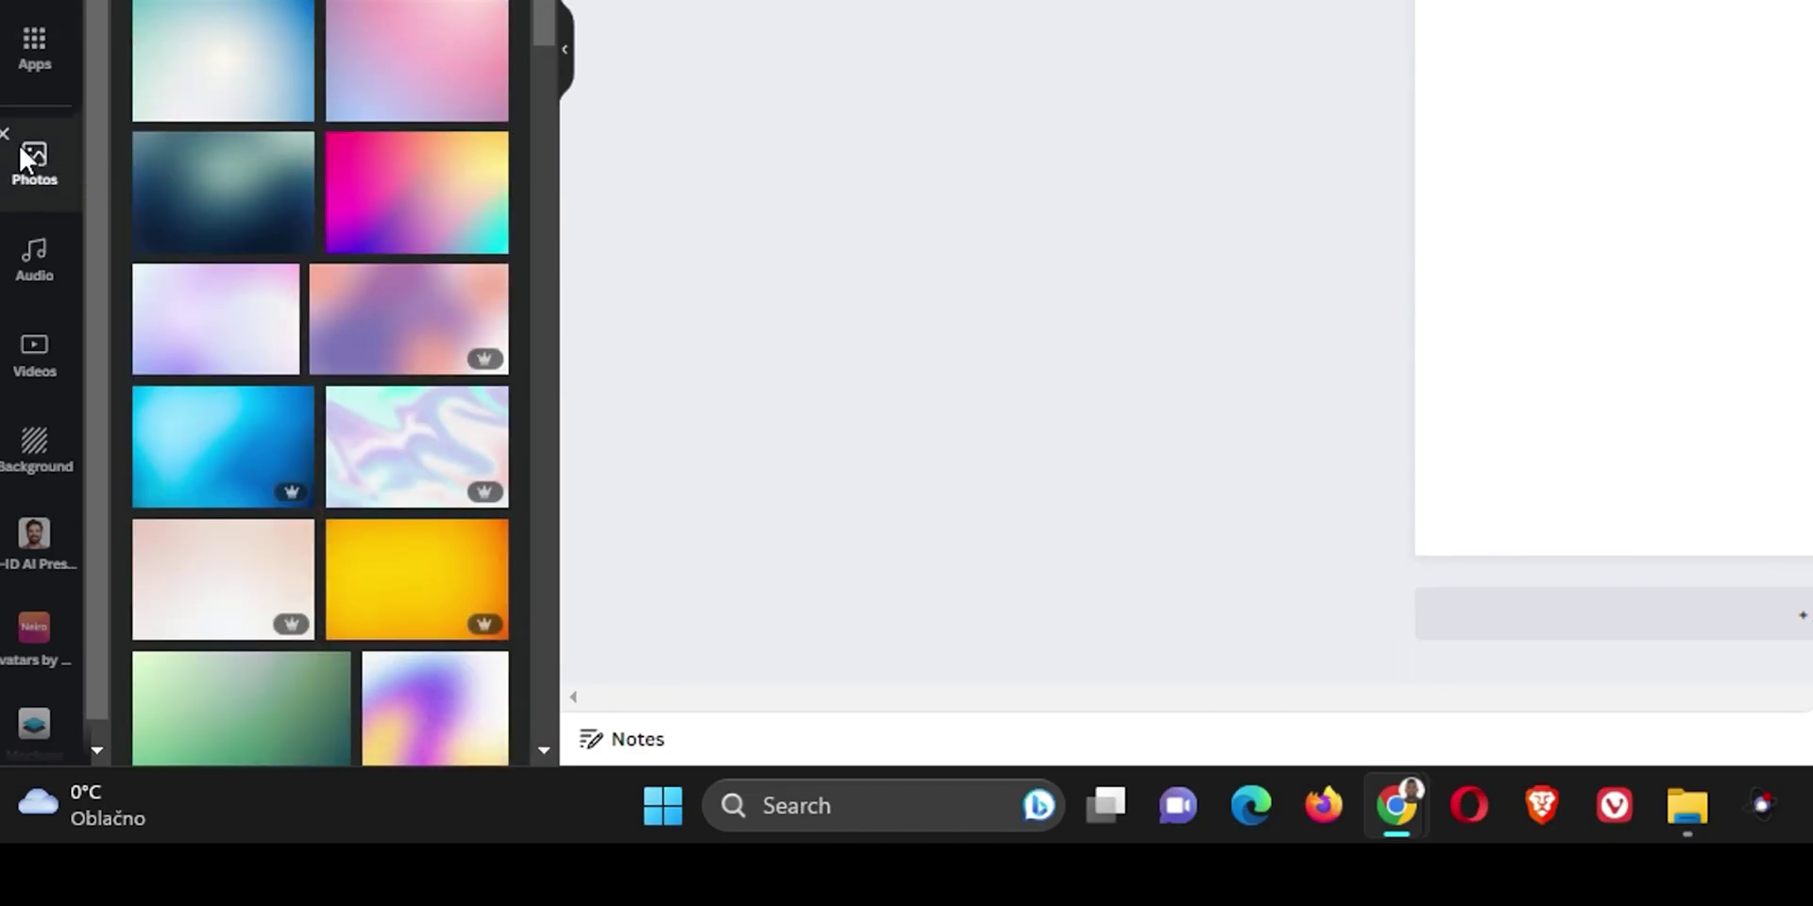
left_click(34, 159)
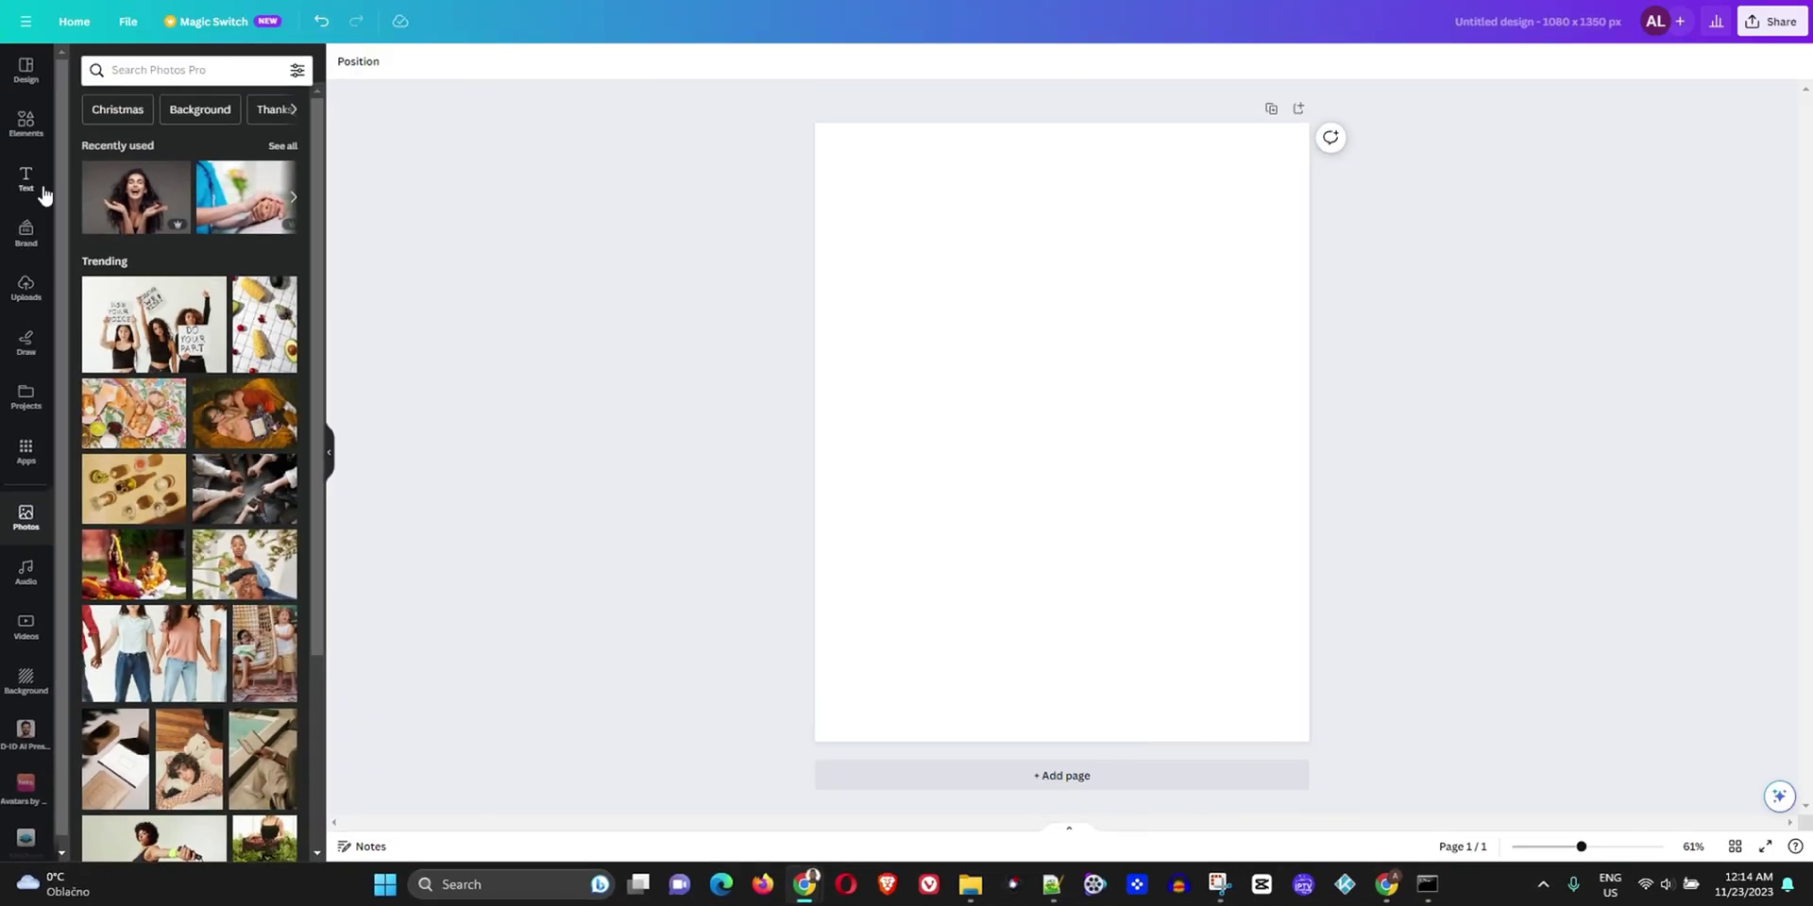
left_click(194, 69)
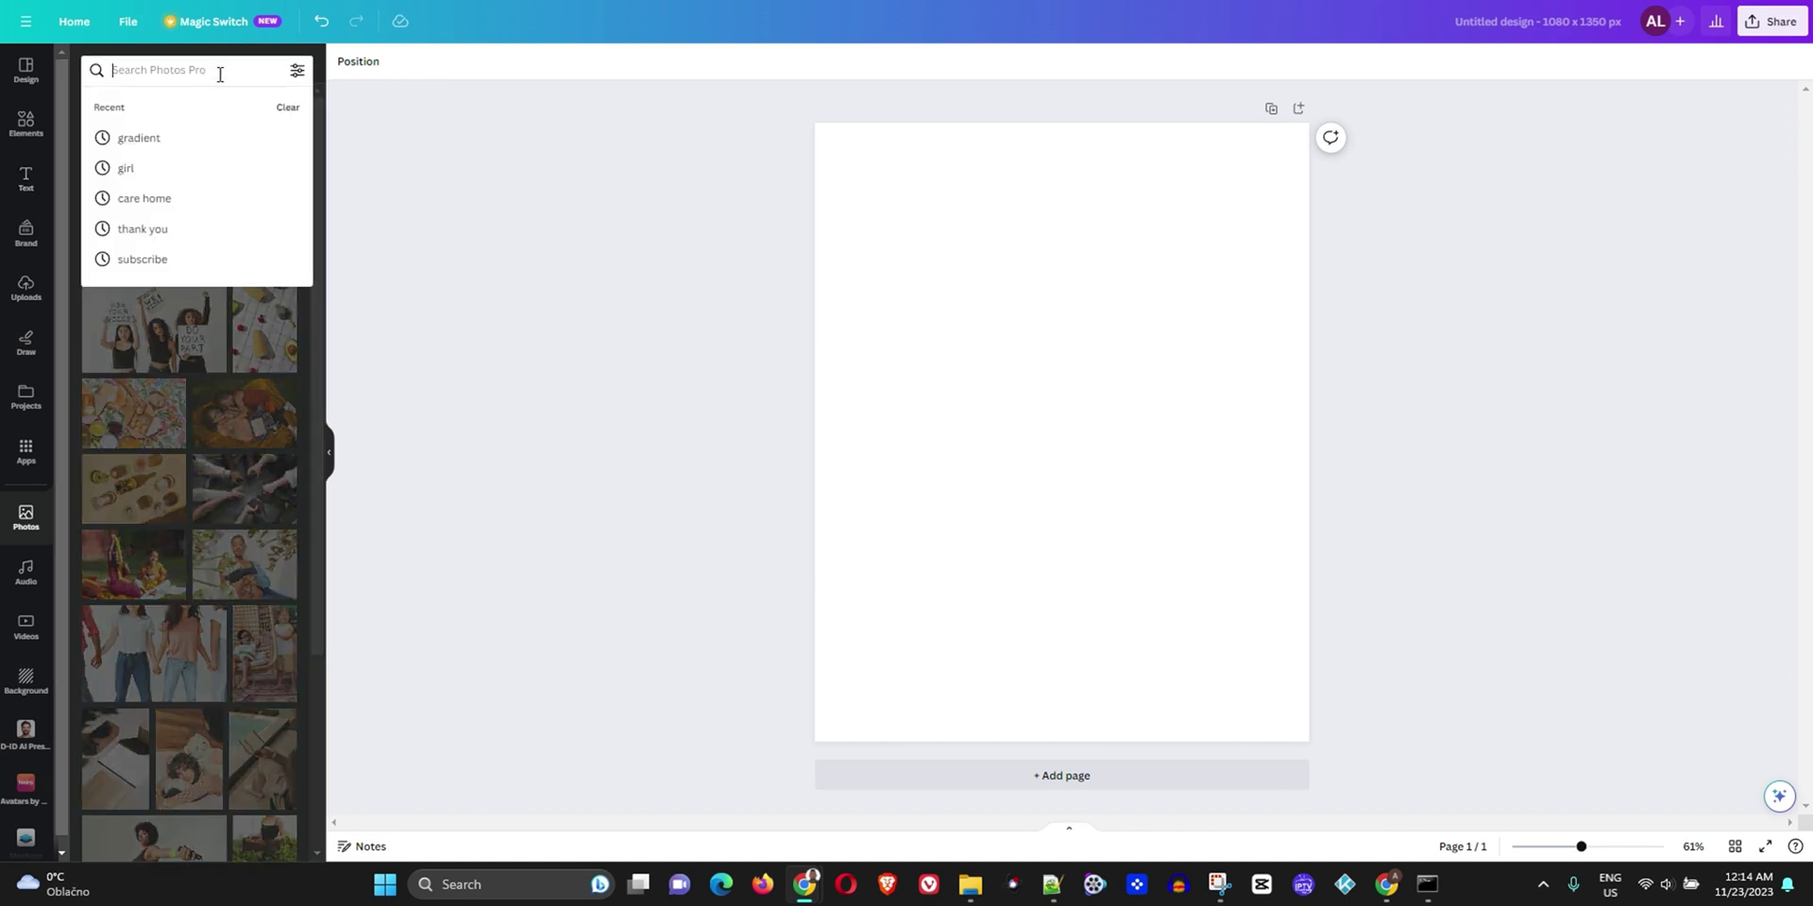
type("girlk")
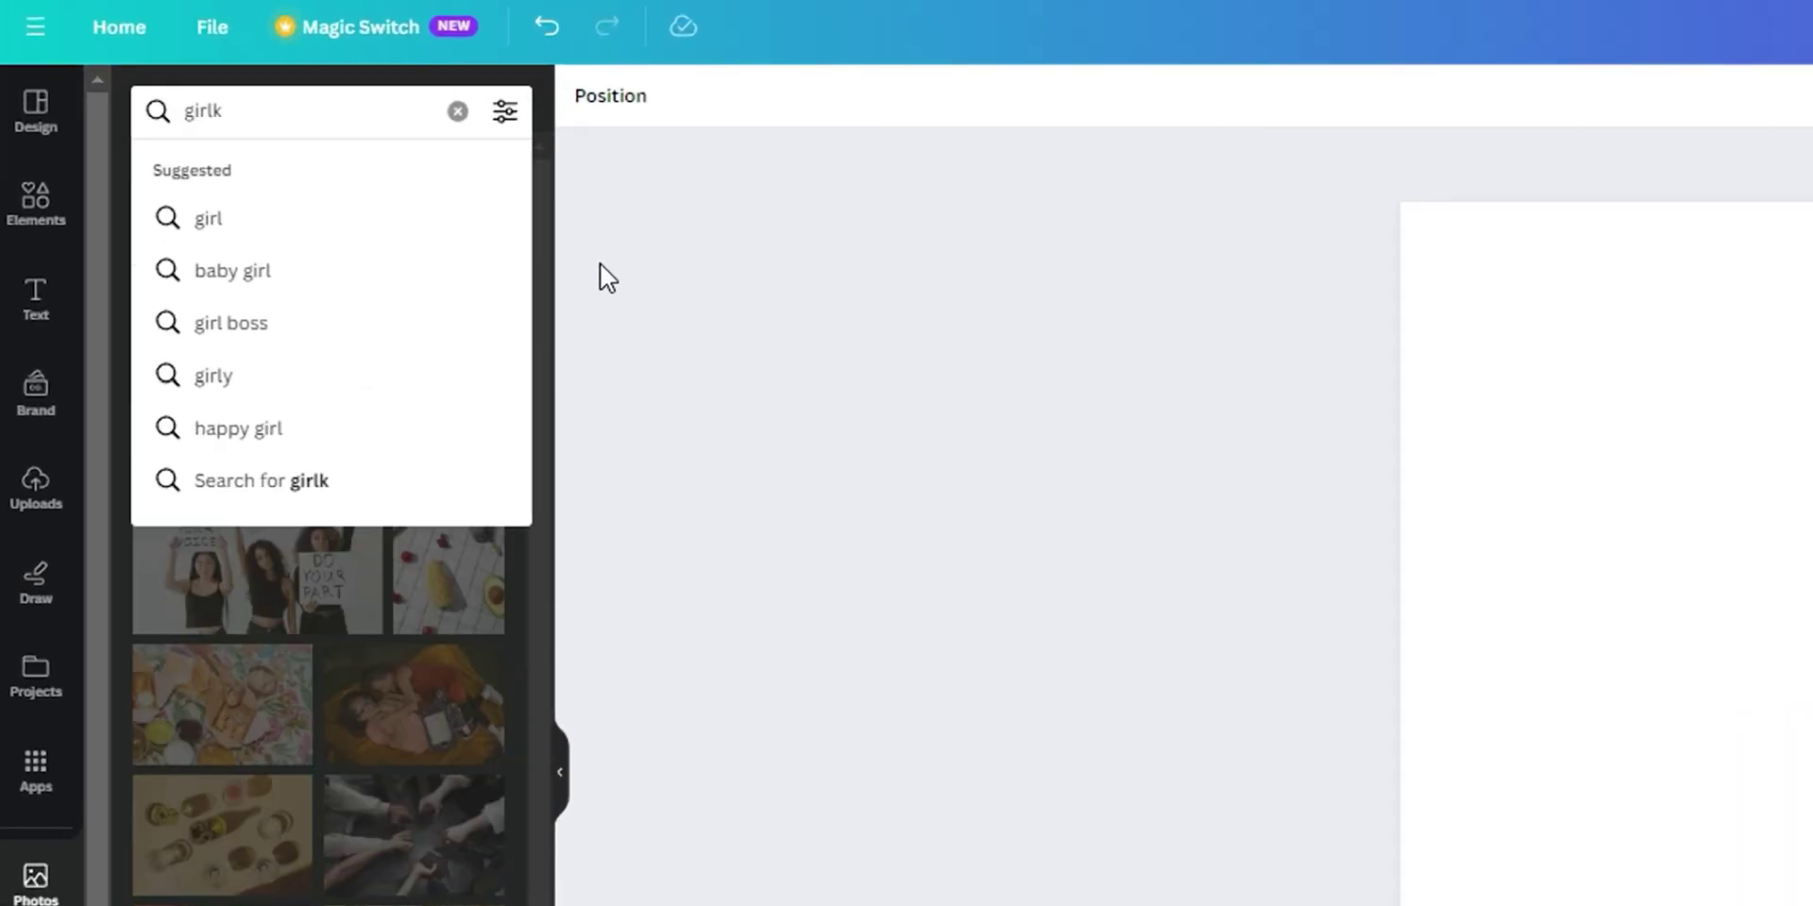
key("Down")
key("Return")
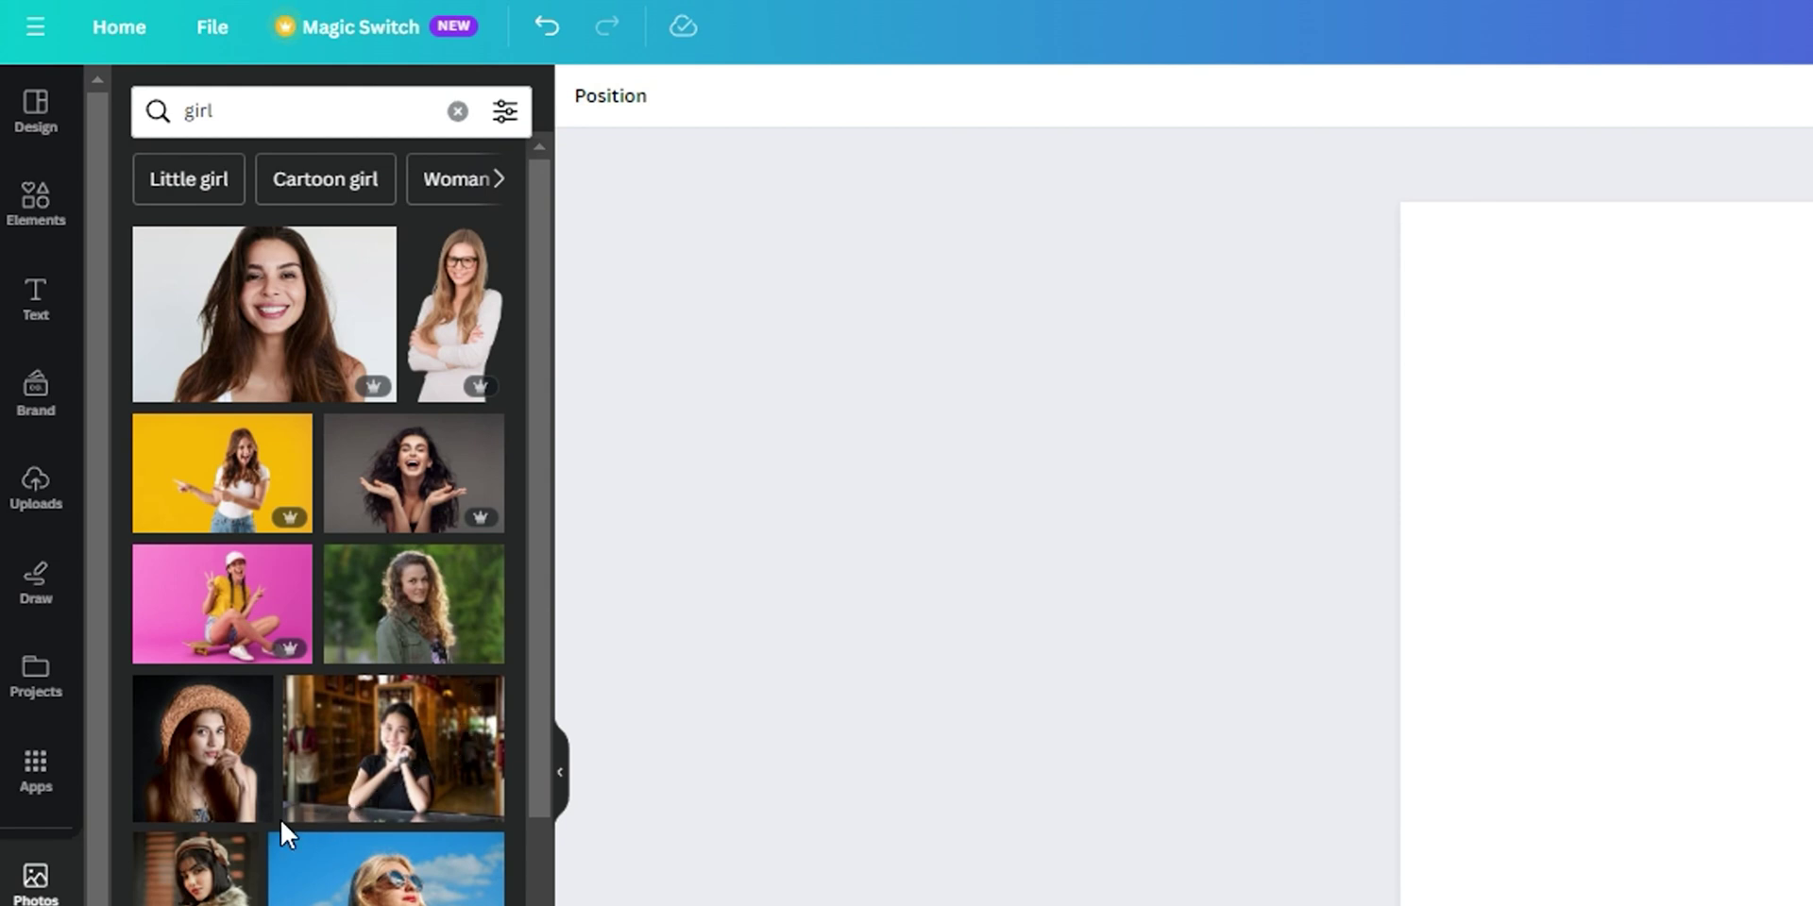
- Place the straw-hat woman photo to fill the page and remove its background with BG Remover
left_click_drag(198, 652, 1469, 677)
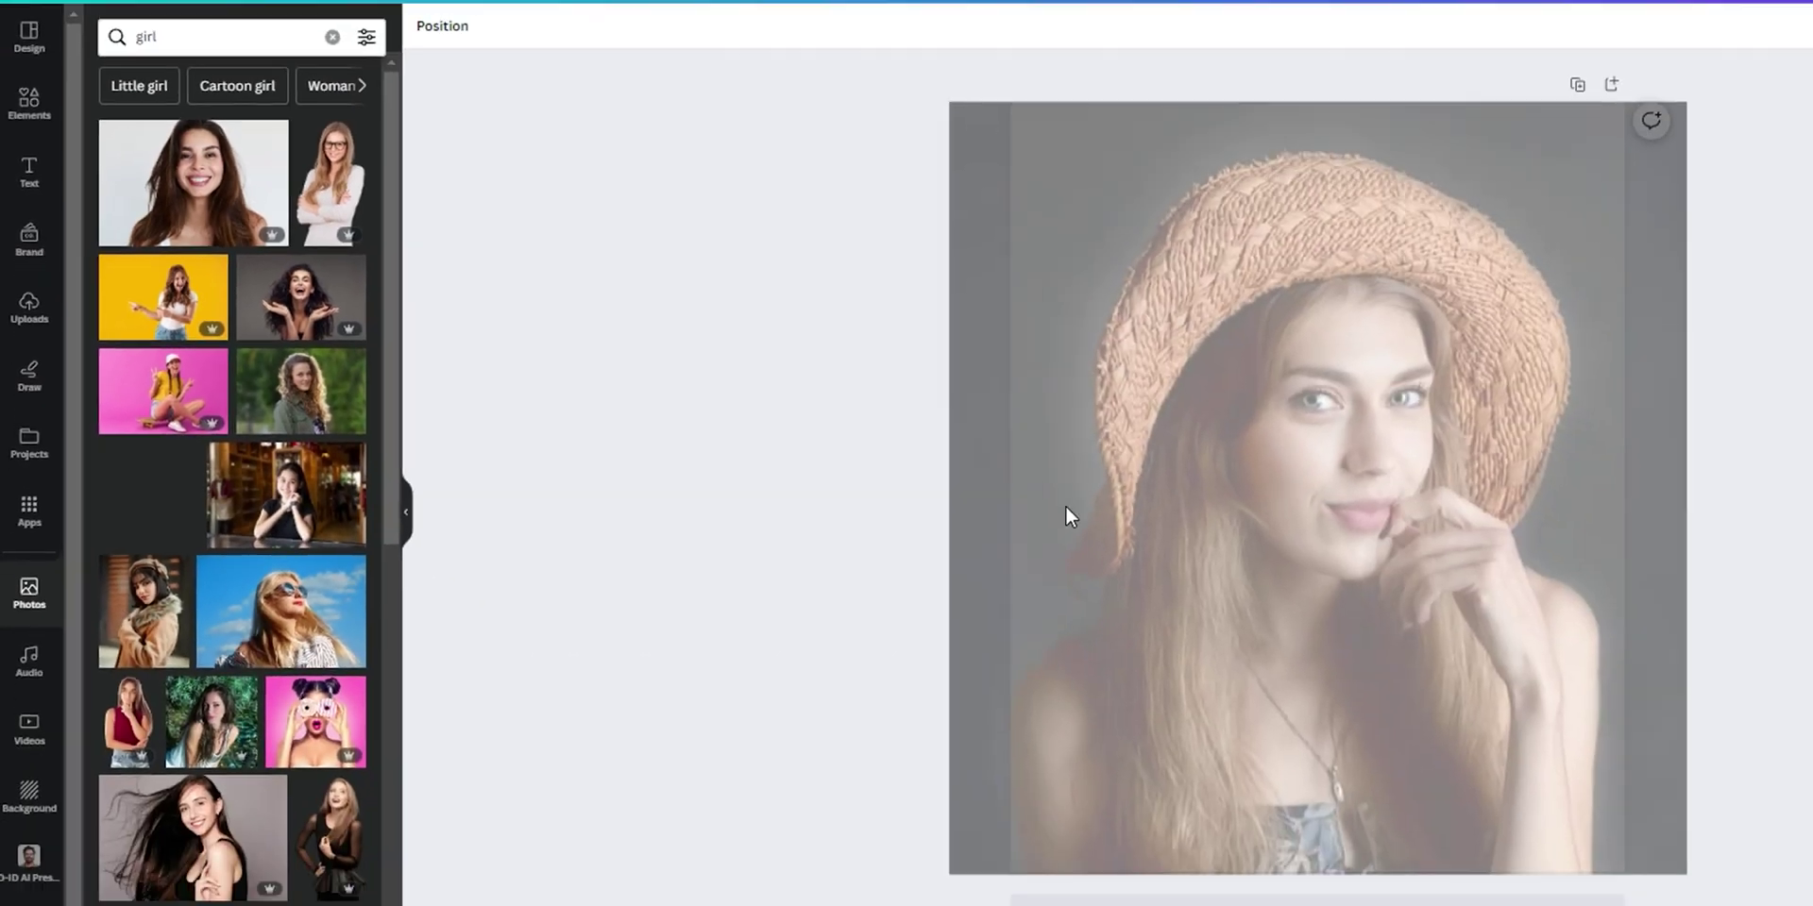
left_click_drag(1065, 507, 1067, 510)
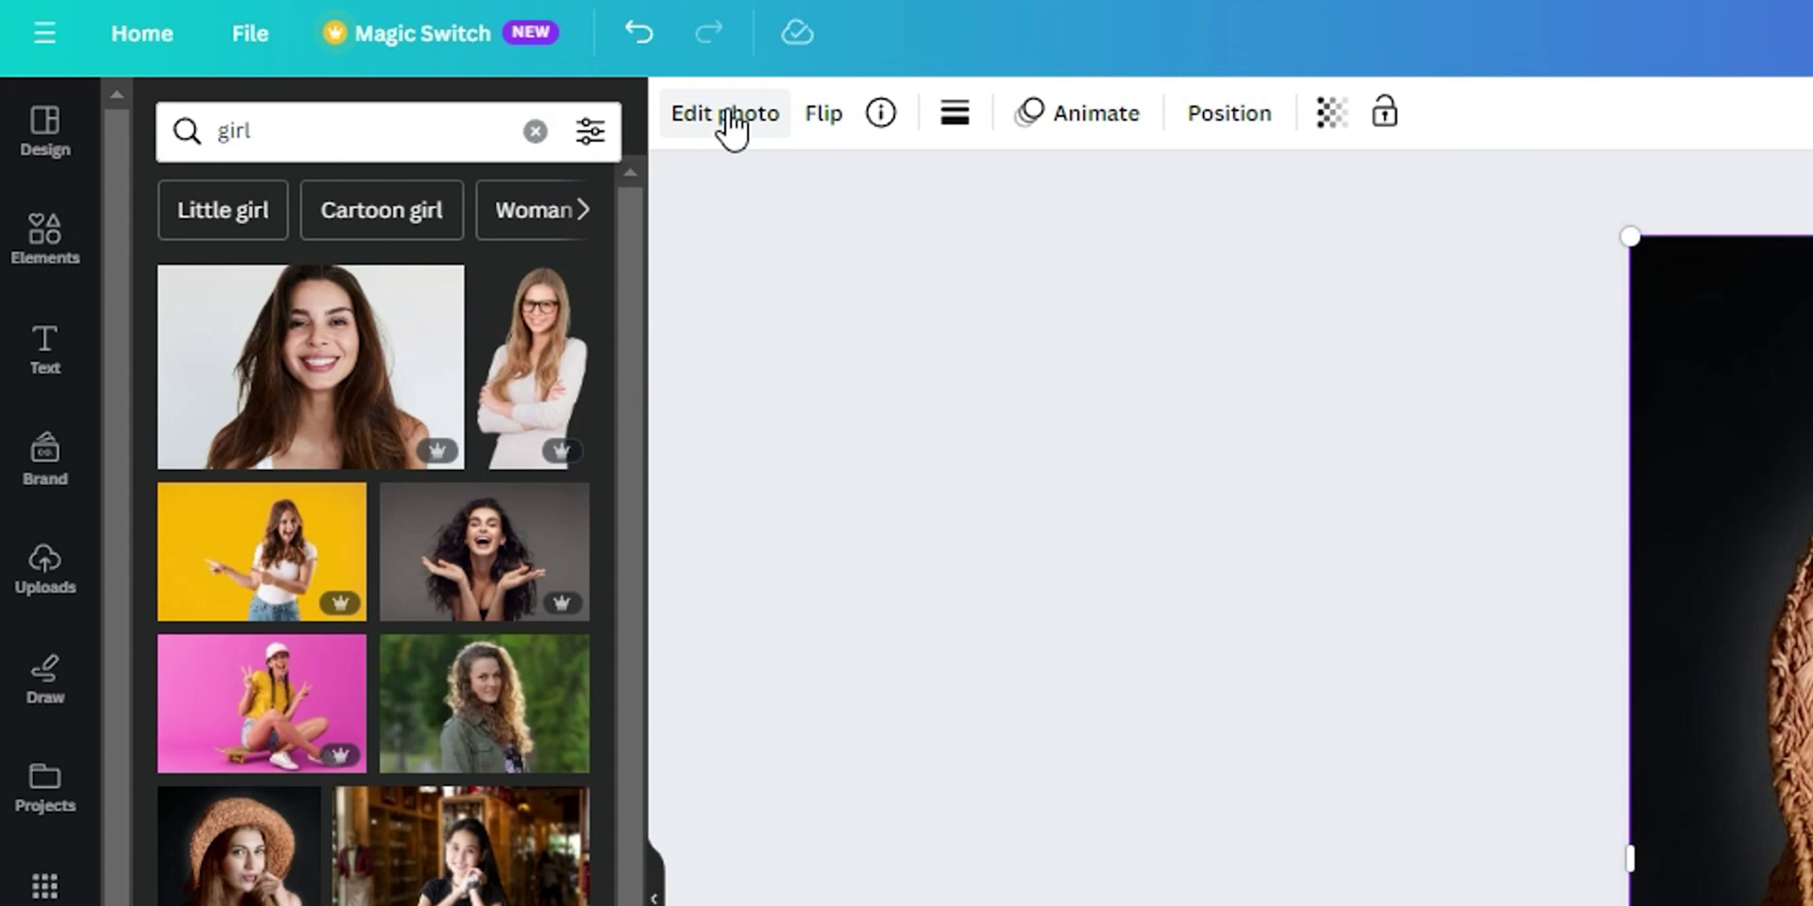
left_click(732, 118)
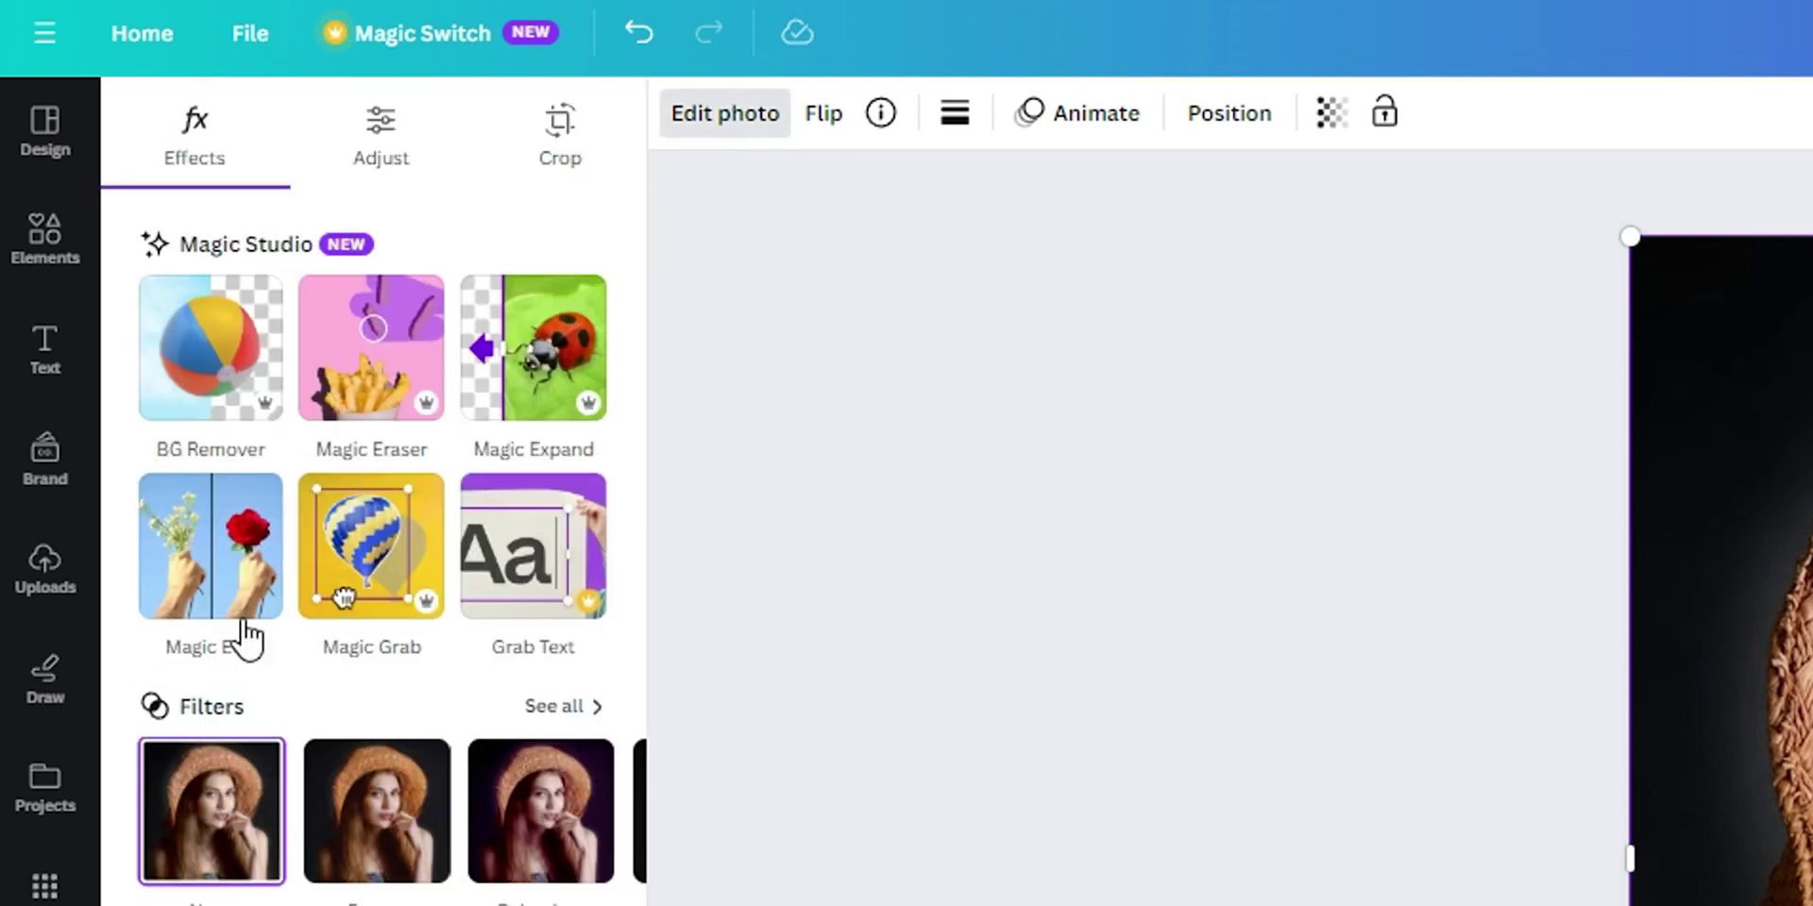
left_click(201, 415)
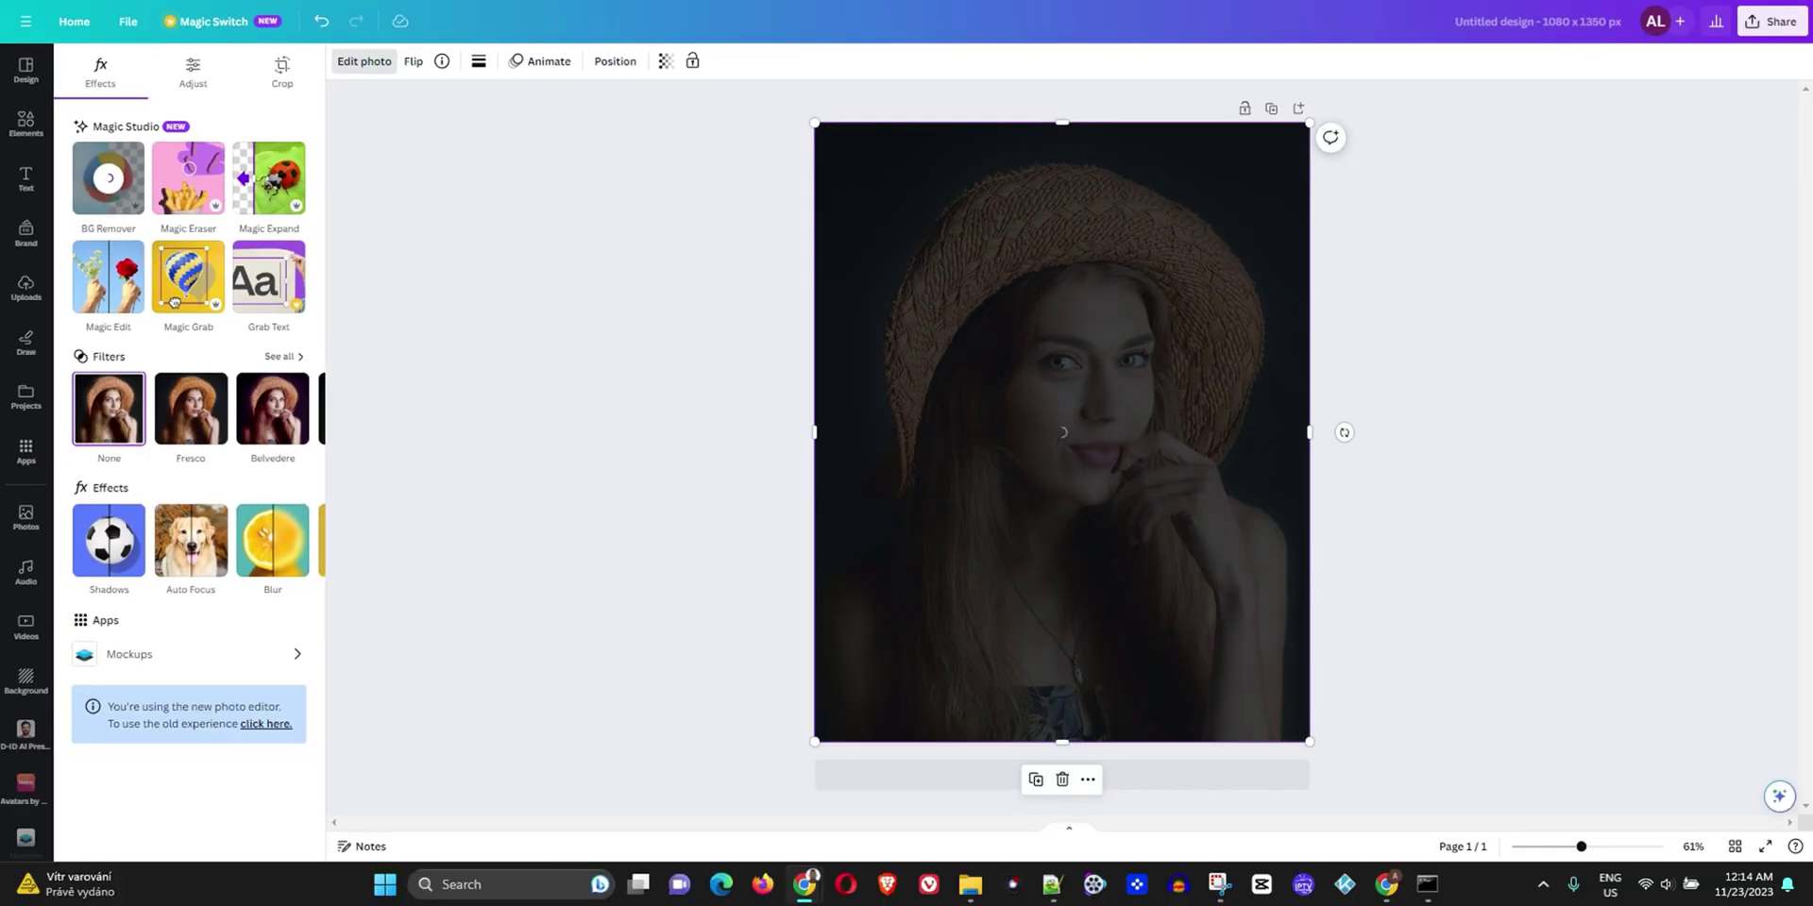
left_click(25, 122)
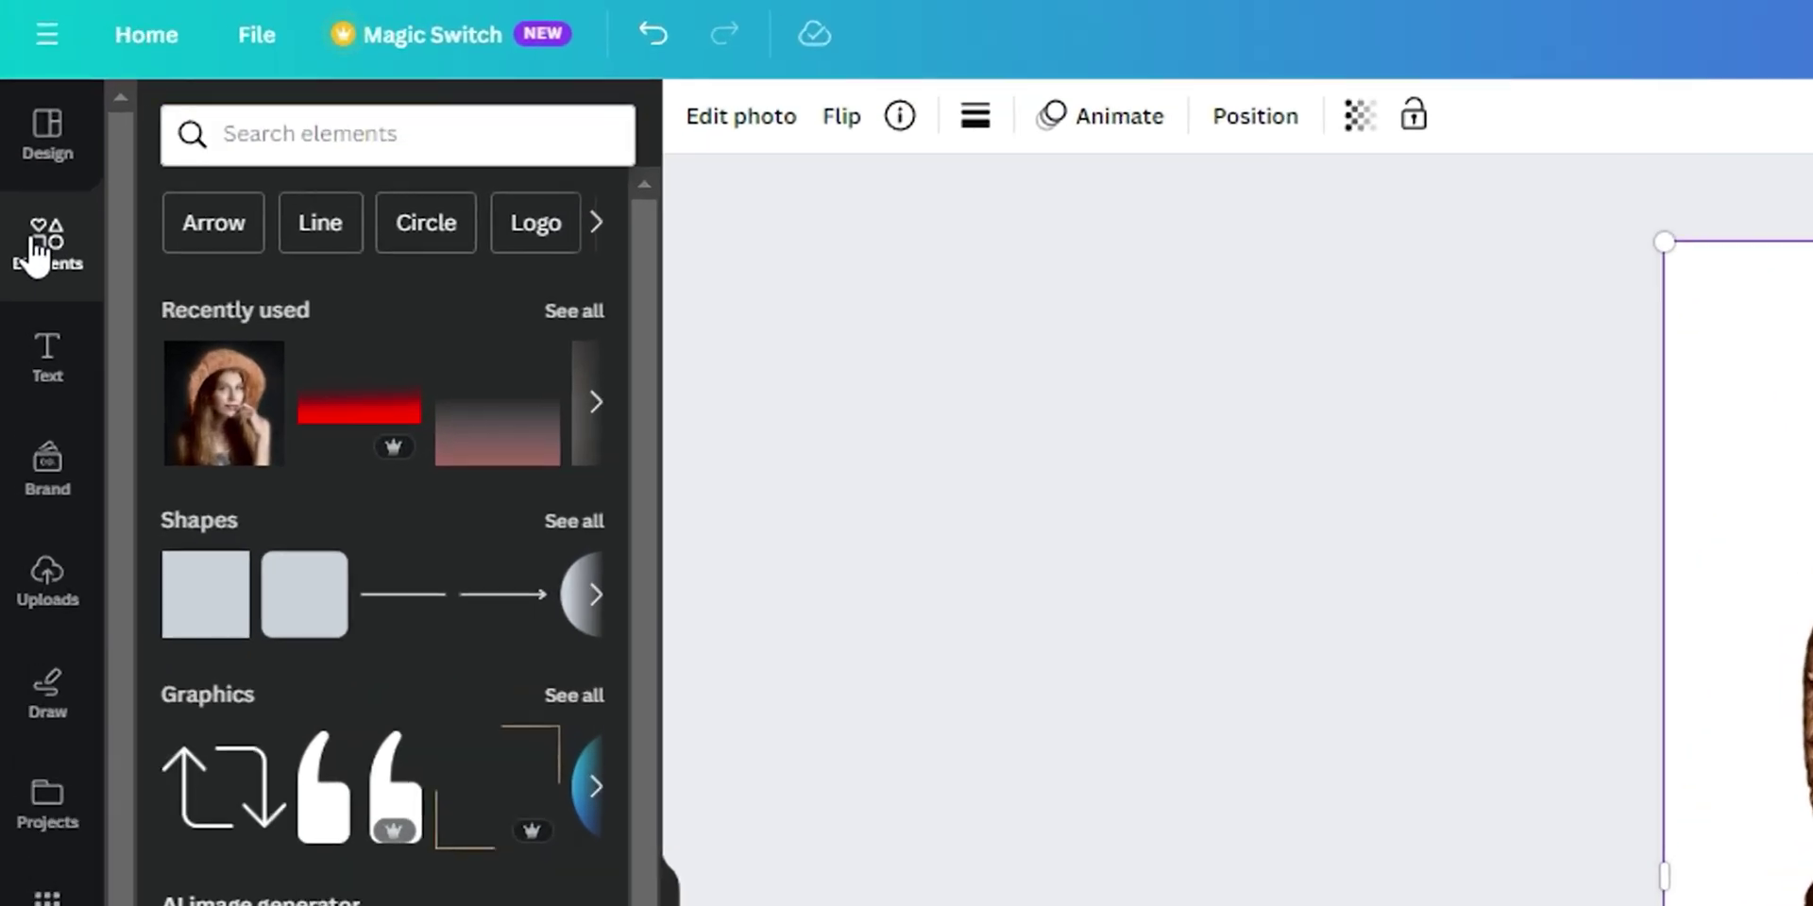
- Search Elements for 'gradient', filter to Graphics, and scroll to the red gradient
left_click(332, 139)
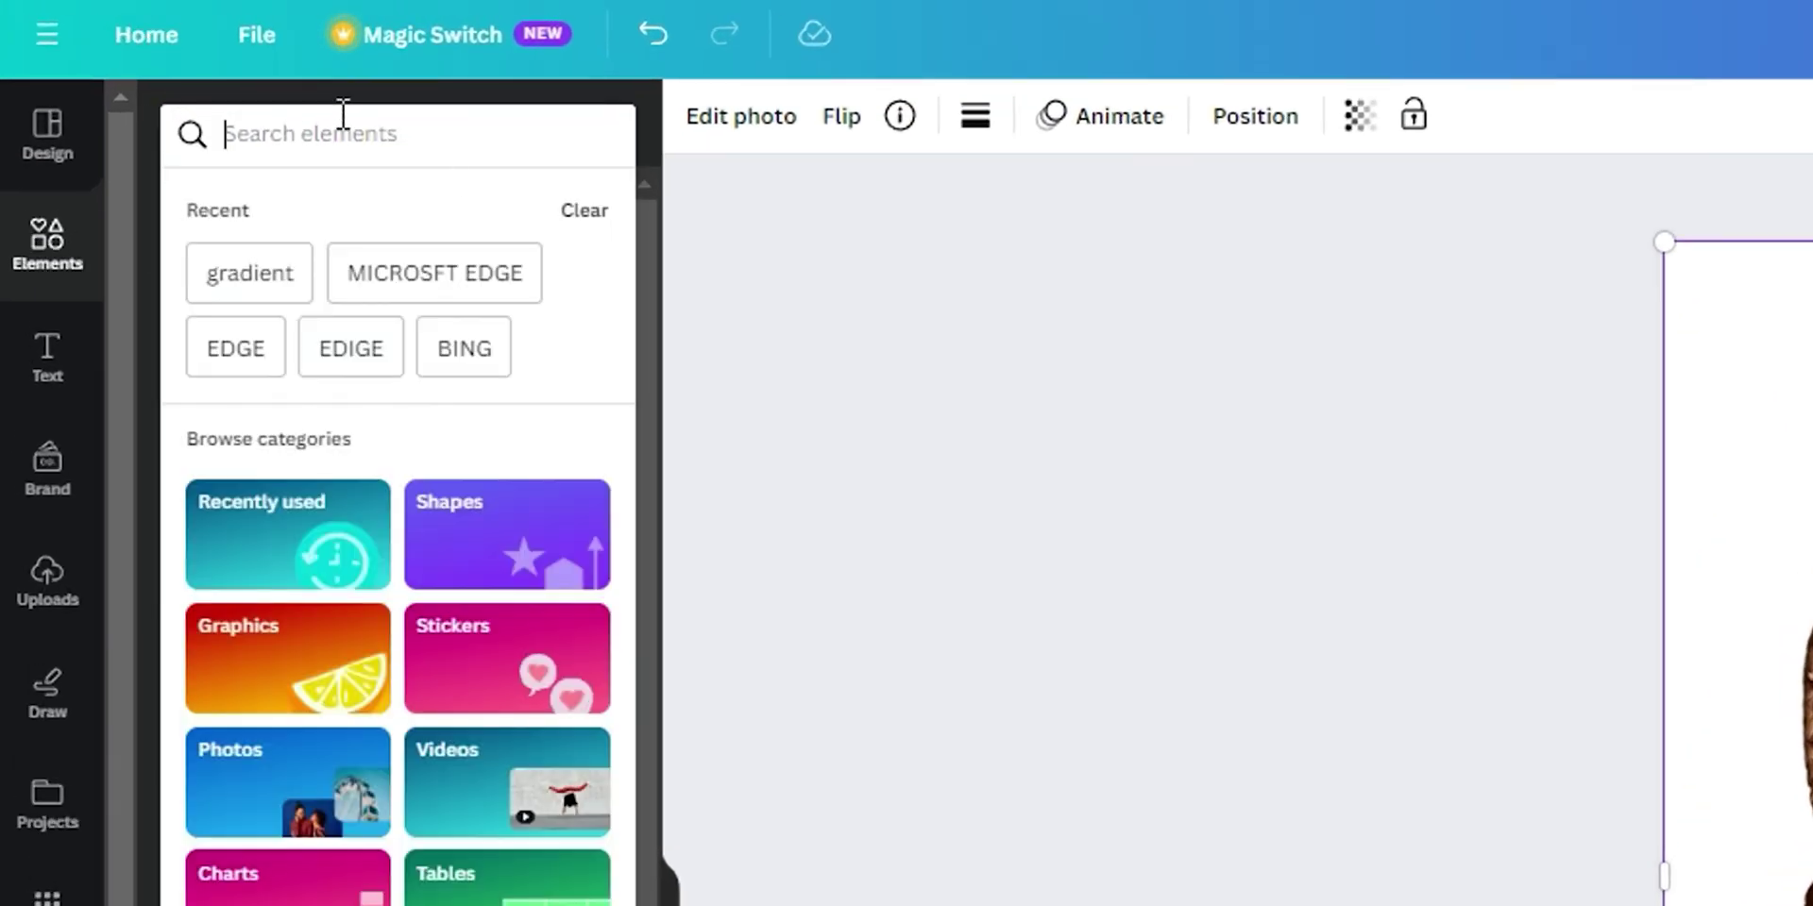
type("gre")
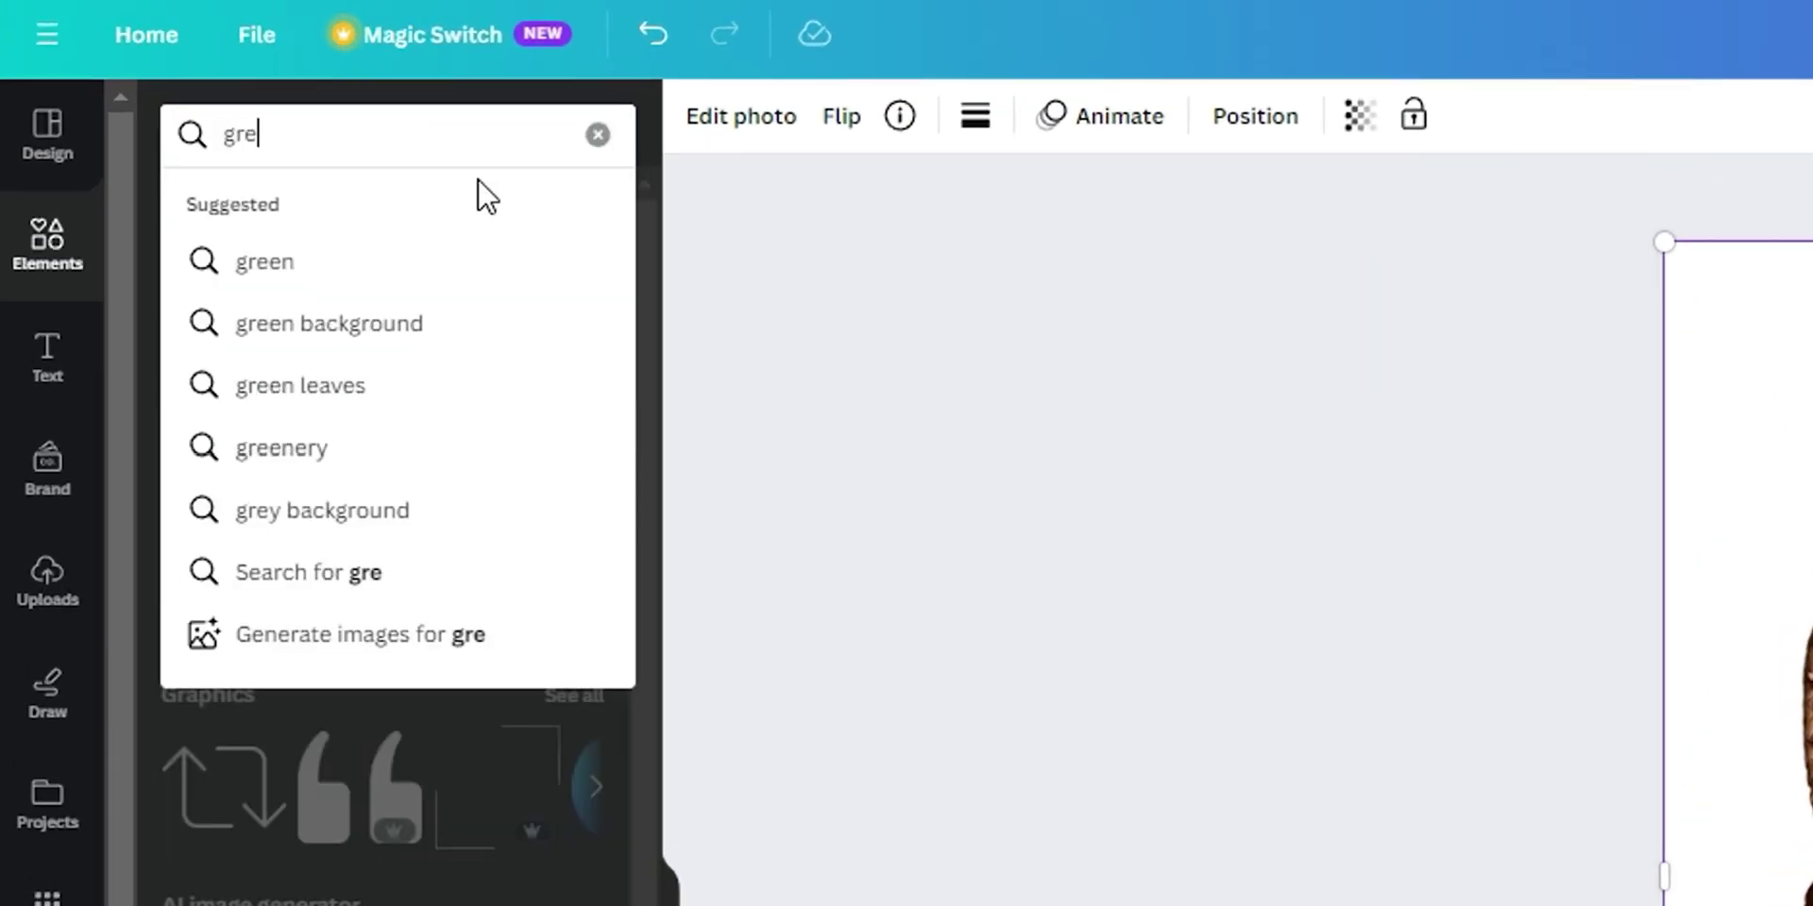
key("BackSpace")
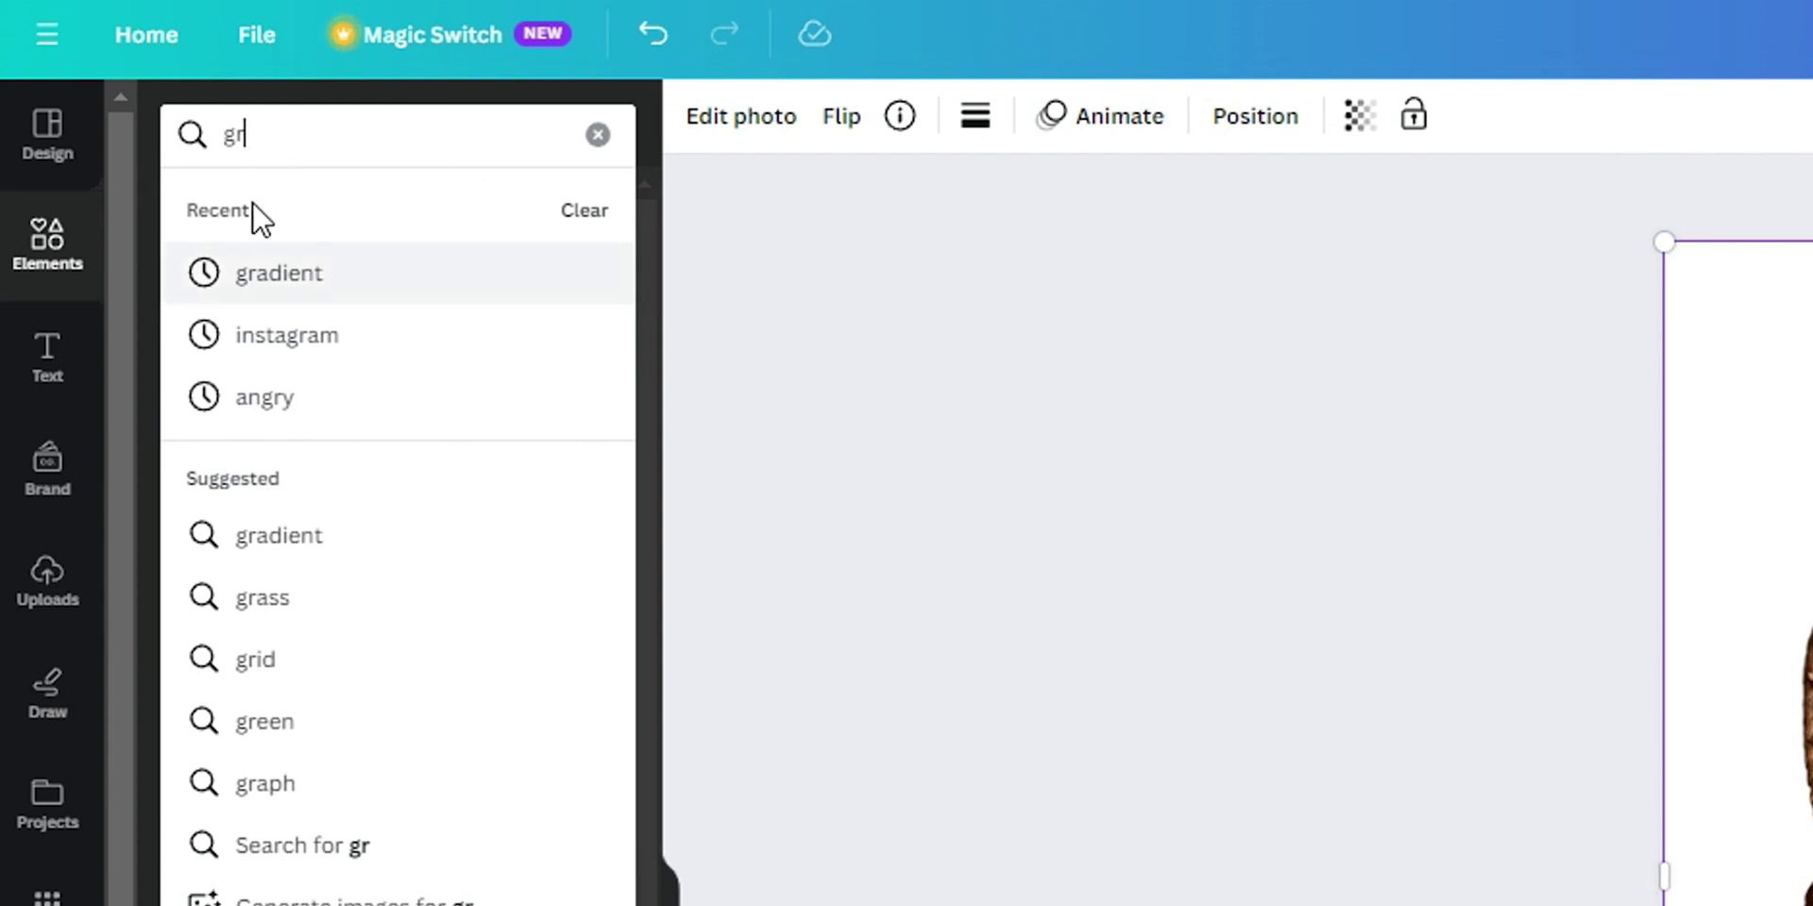
left_click(310, 283)
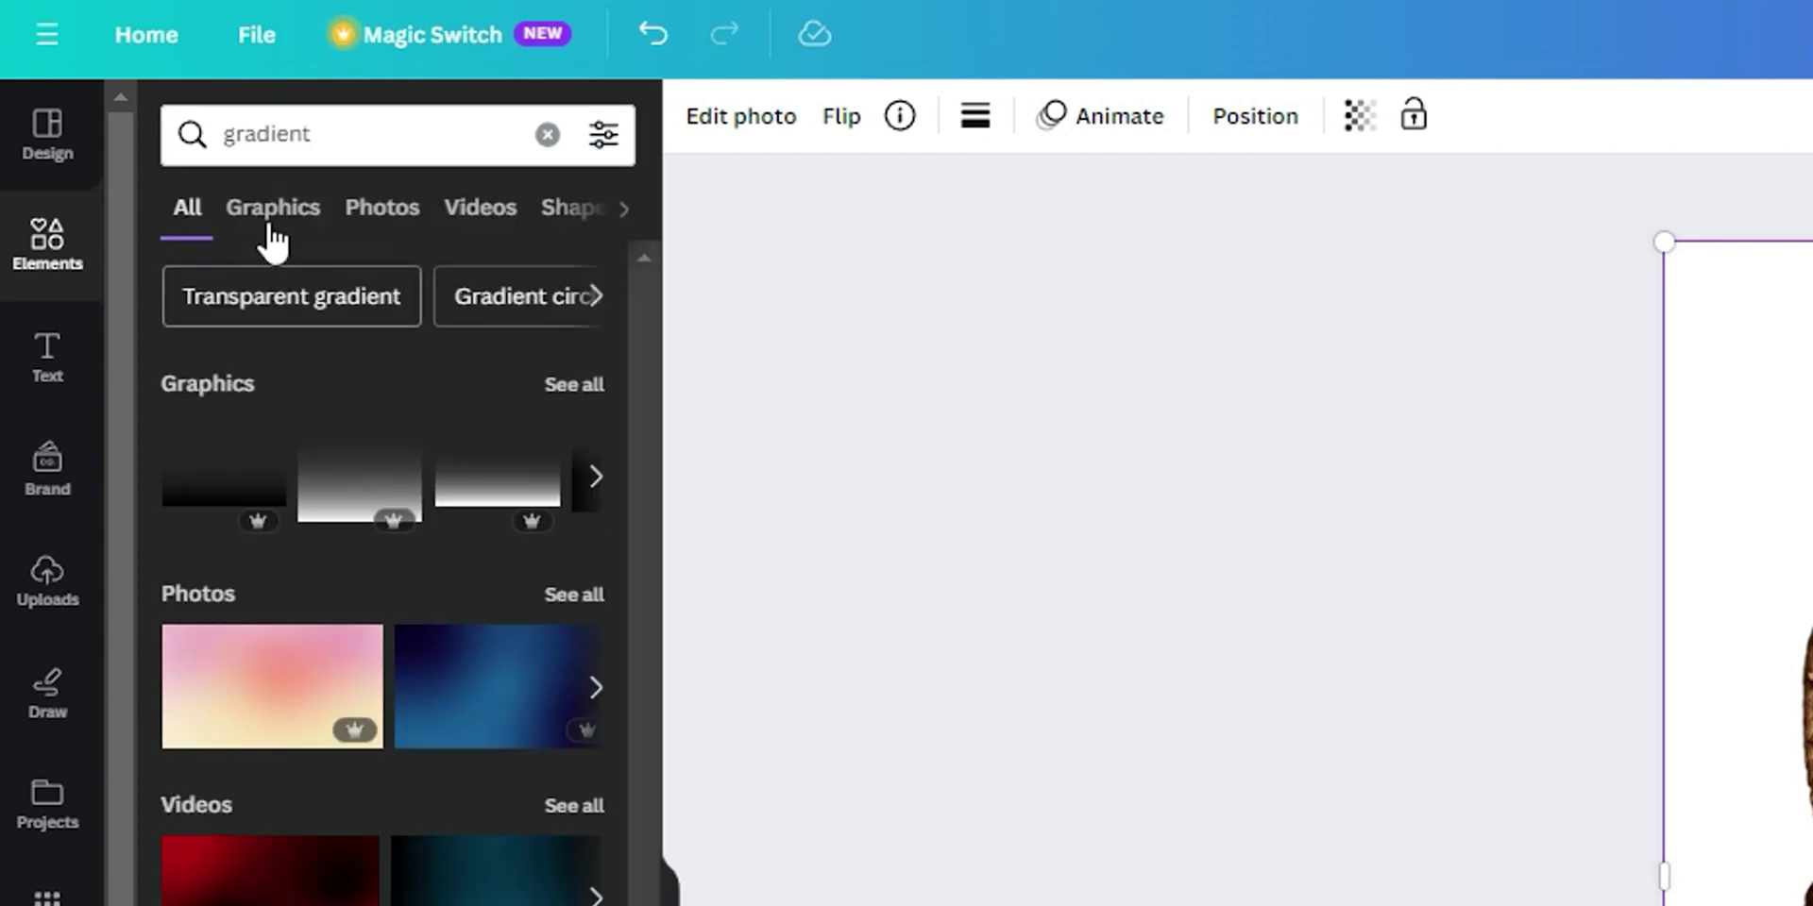
left_click(272, 208)
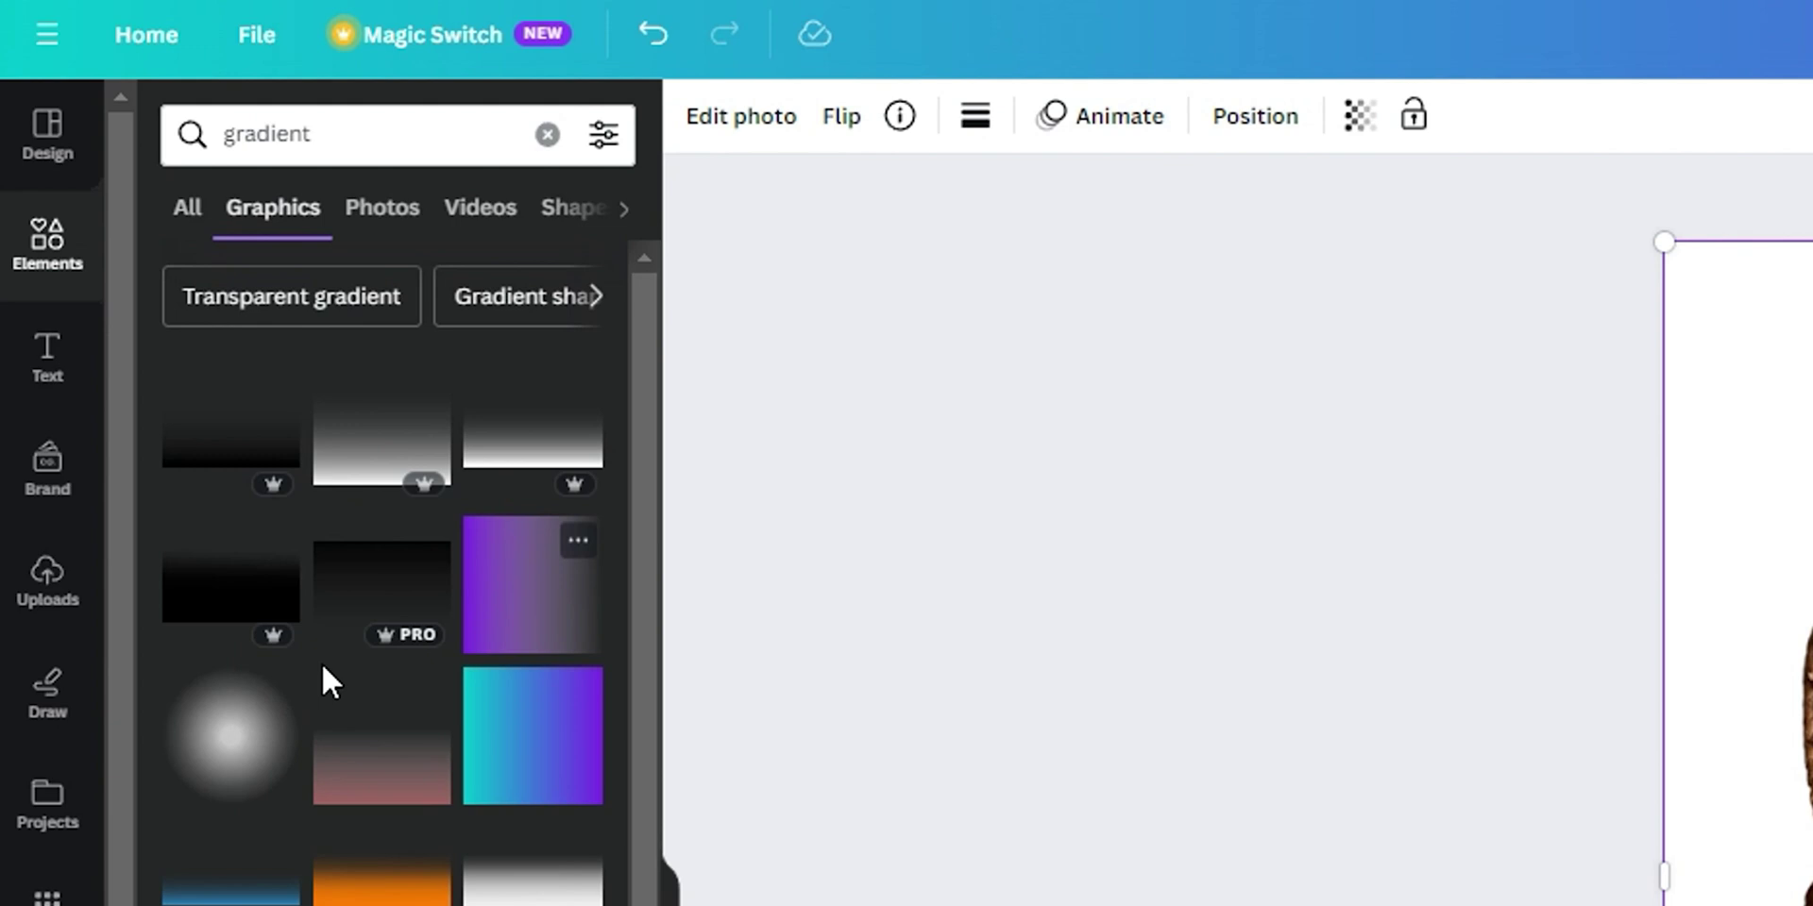
scroll(392, 780, "down", 8)
scroll(383, 788, "down", 8)
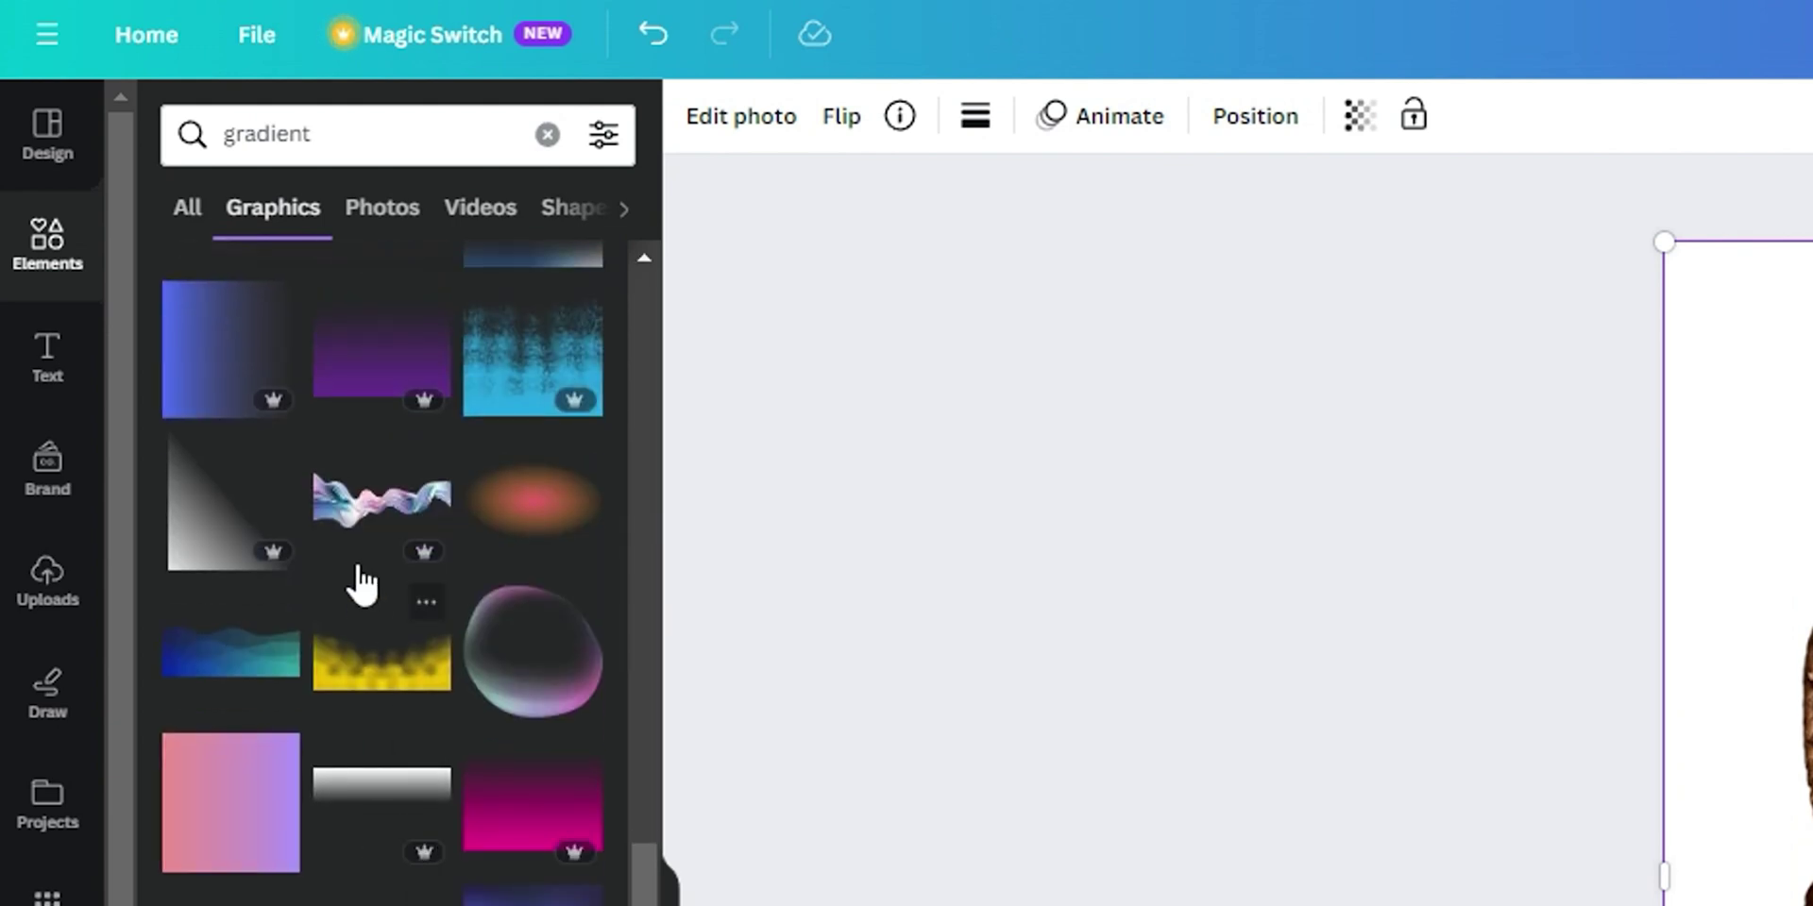
scroll(388, 704, "down", 4)
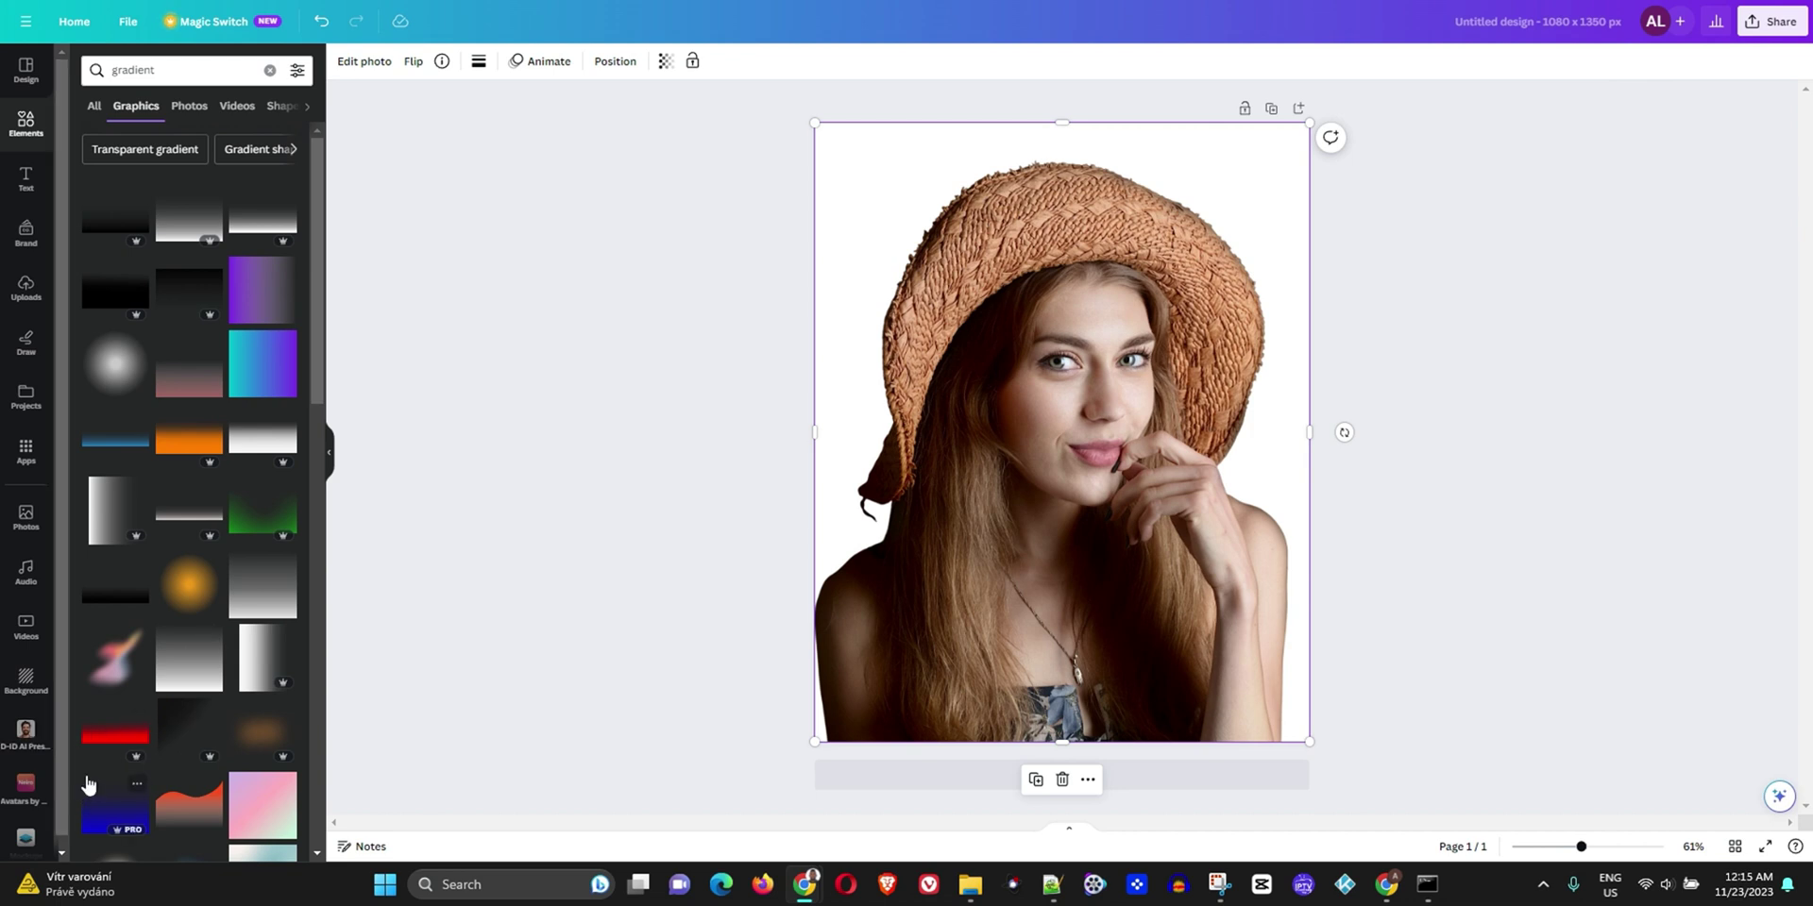
- Add the red gradient, stretch it across the page bottom, and lower the portrait slightly
left_click(111, 736)
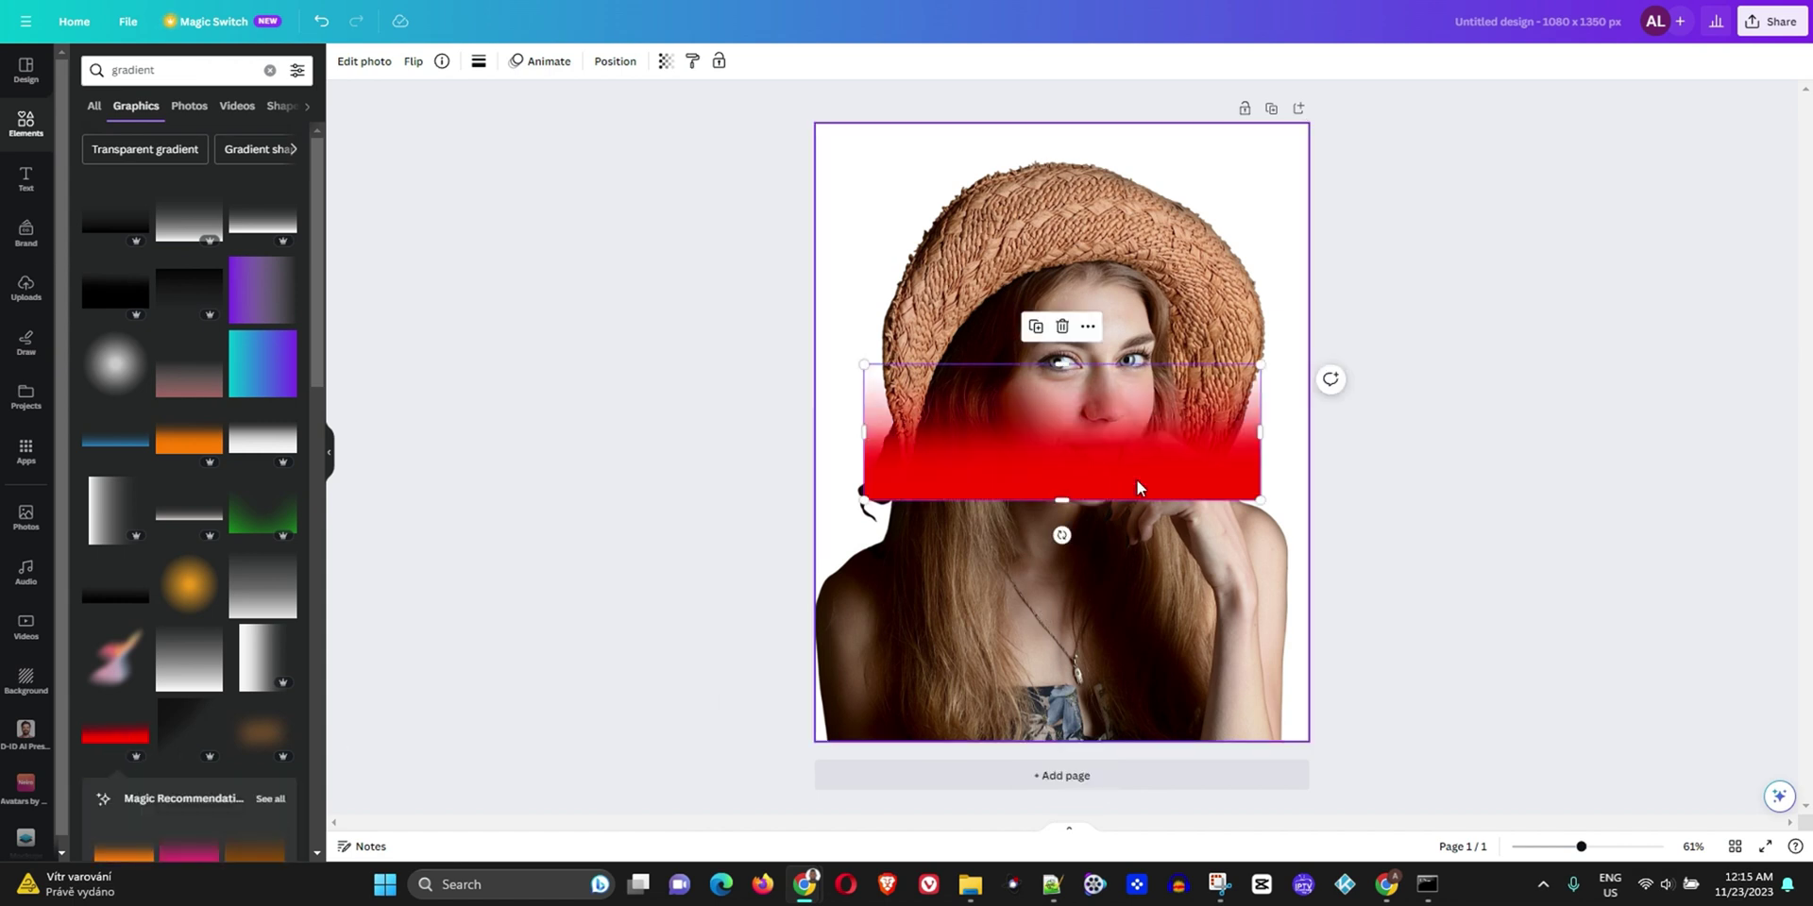
left_click_drag(1119, 460, 1067, 639)
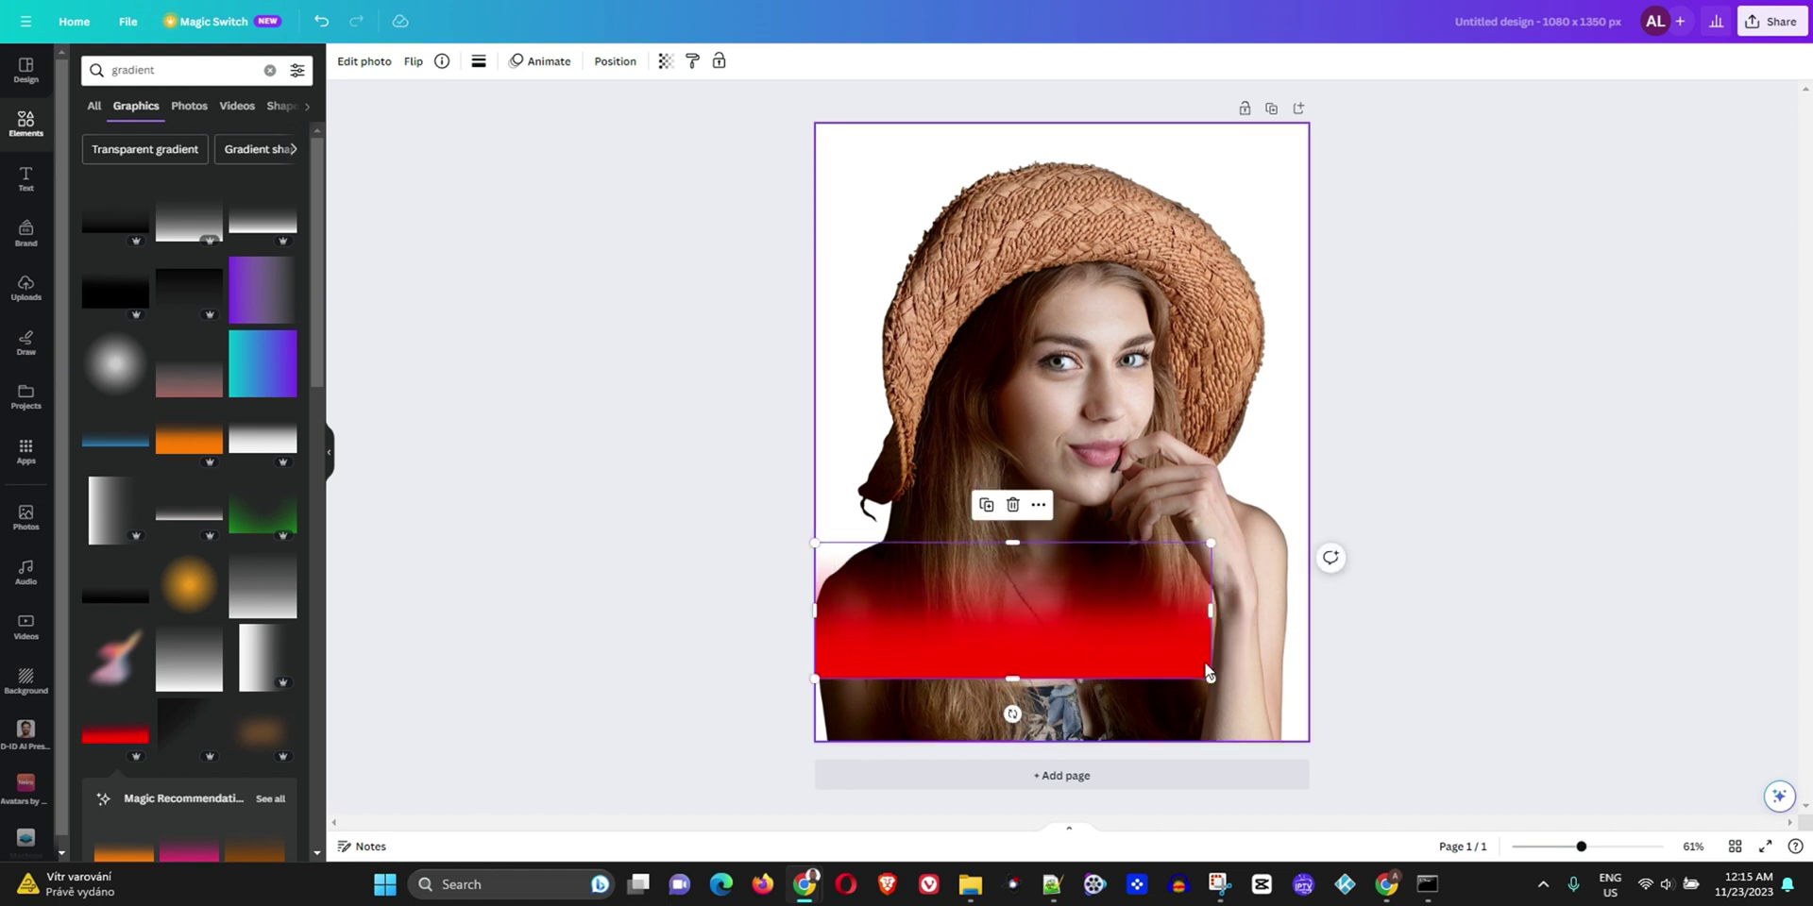
mouse_move(1210, 679)
left_mouse_down()
mouse_move(1314, 716)
mouse_move(1193, 704)
mouse_move(1197, 676)
mouse_move(1193, 705)
left_mouse_up()
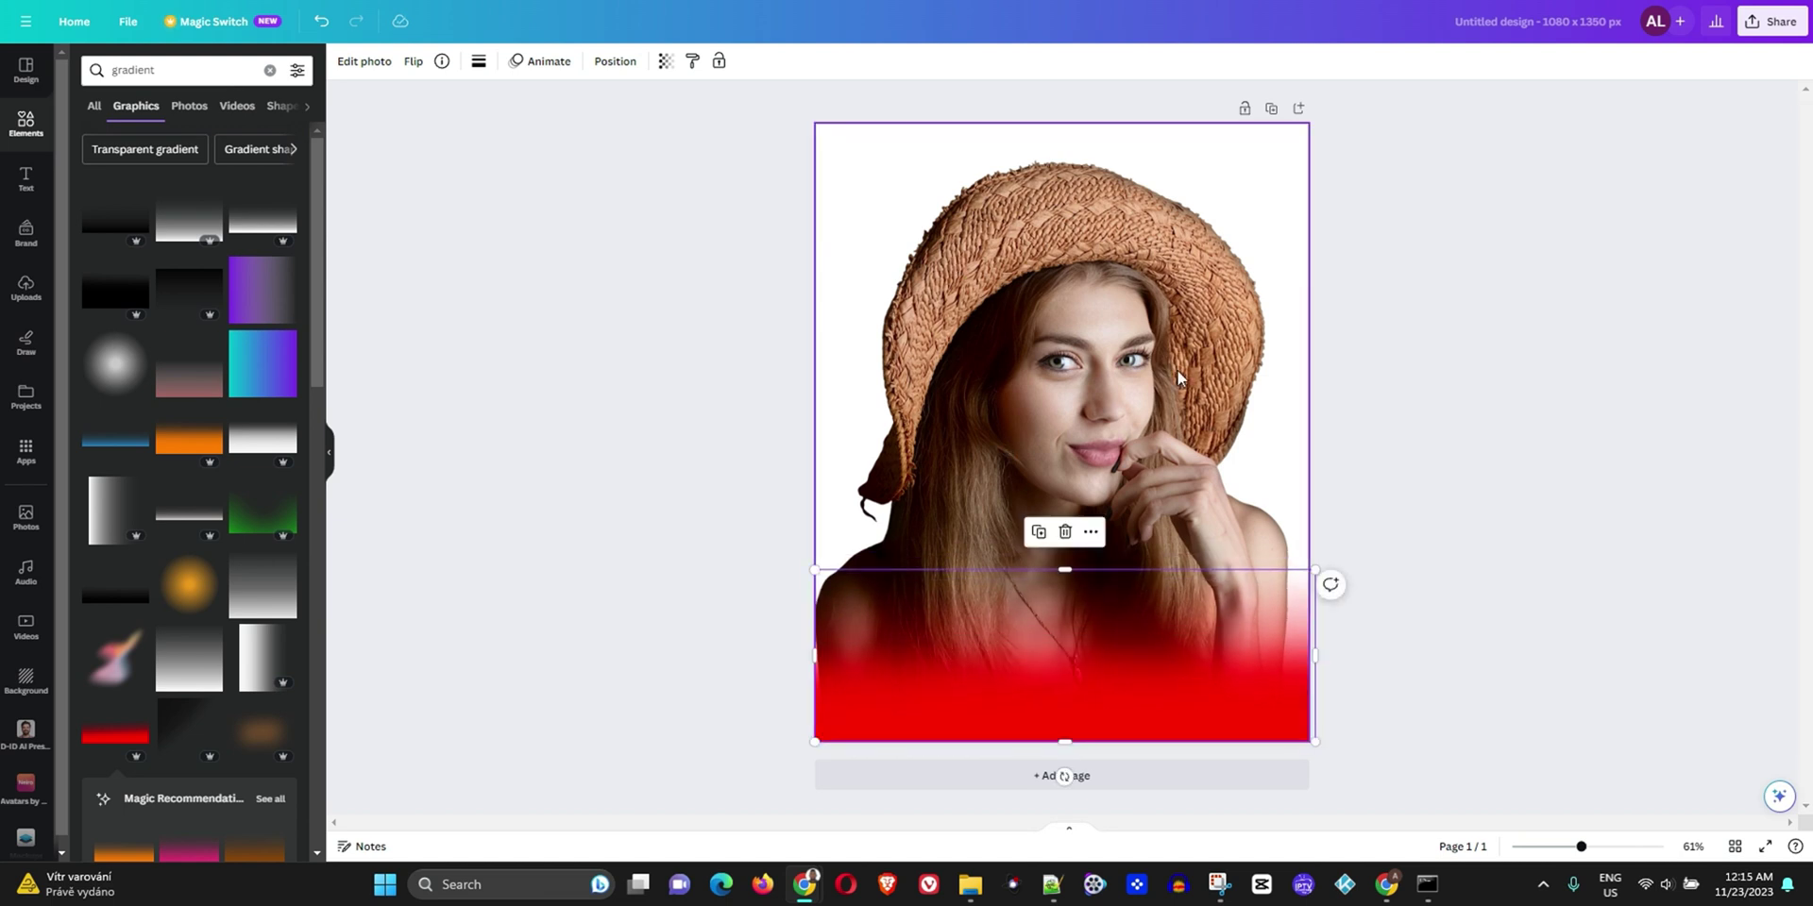
left_click(885, 184)
left_click_drag(1064, 262, 1057, 326)
- Set the page background to red #ff0000 and move the portrait back up slightly
left_click(954, 158)
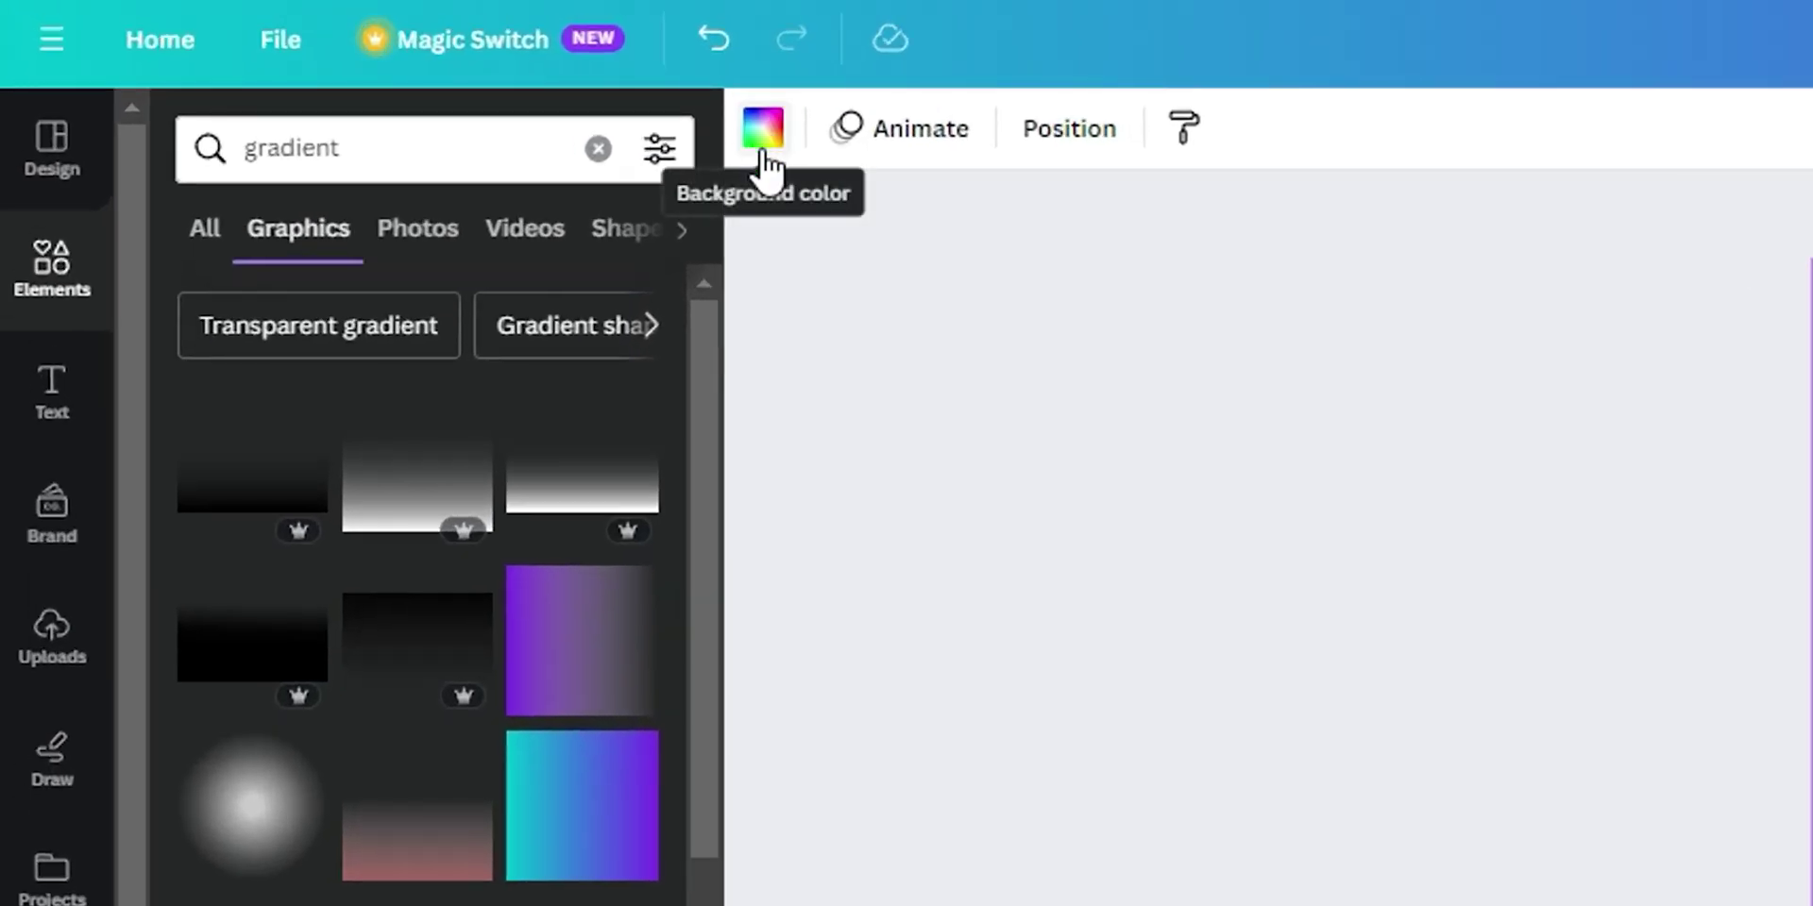
left_click(764, 127)
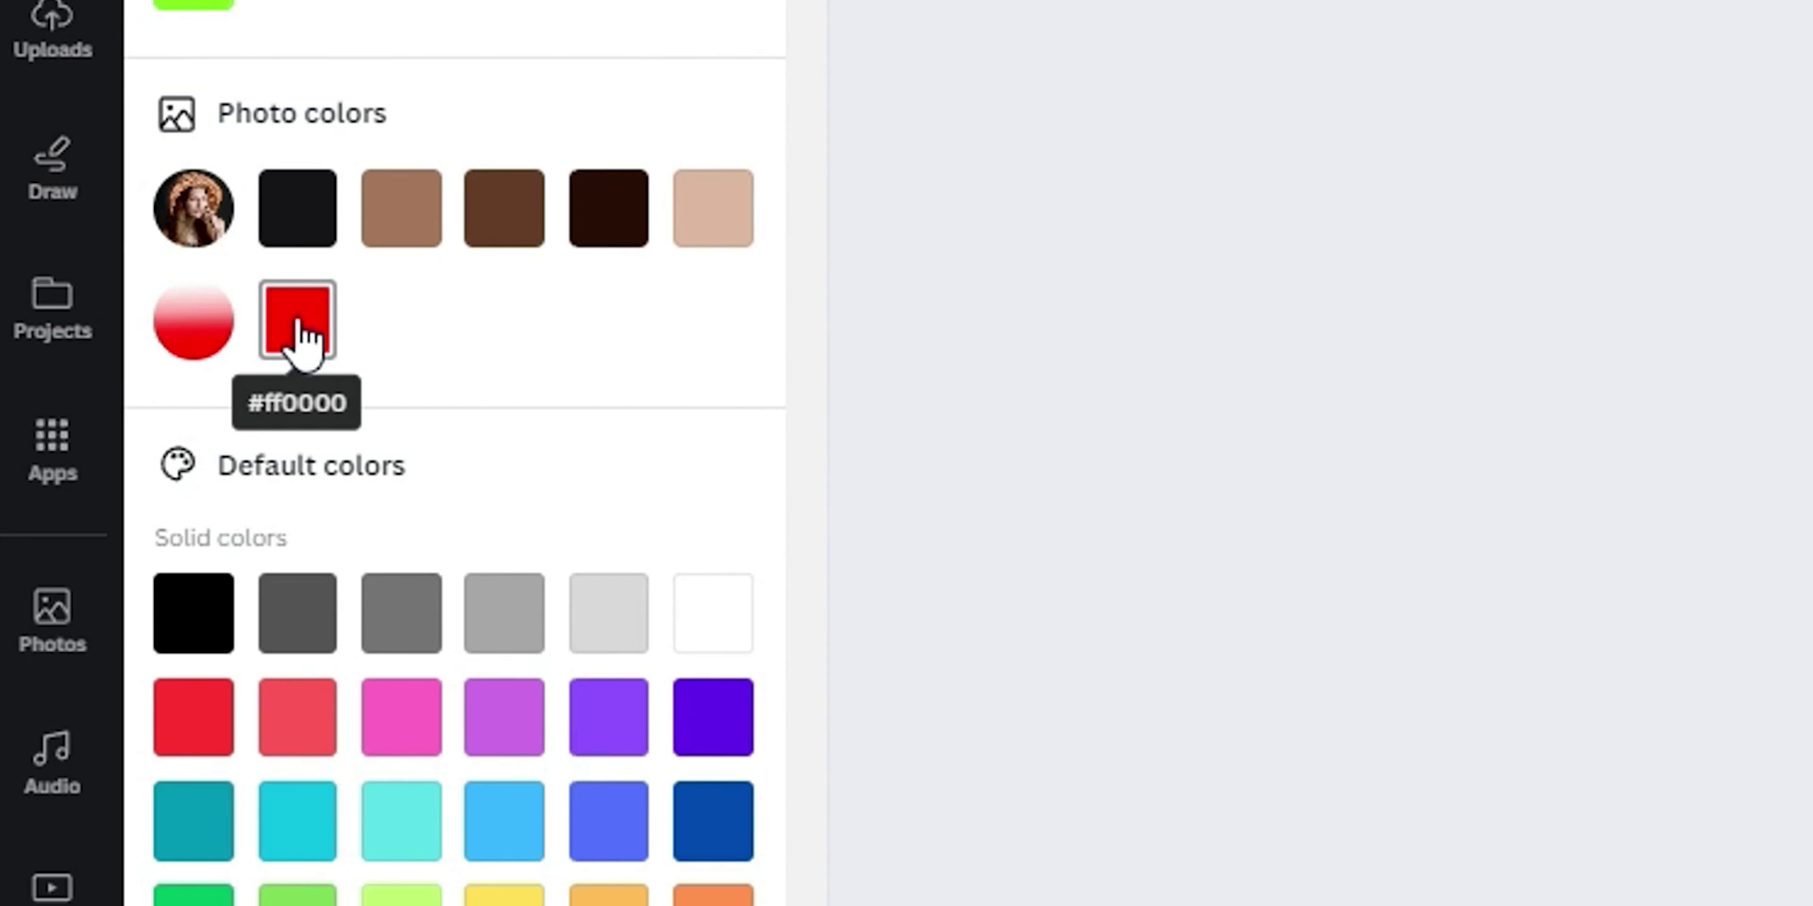
left_click(298, 332)
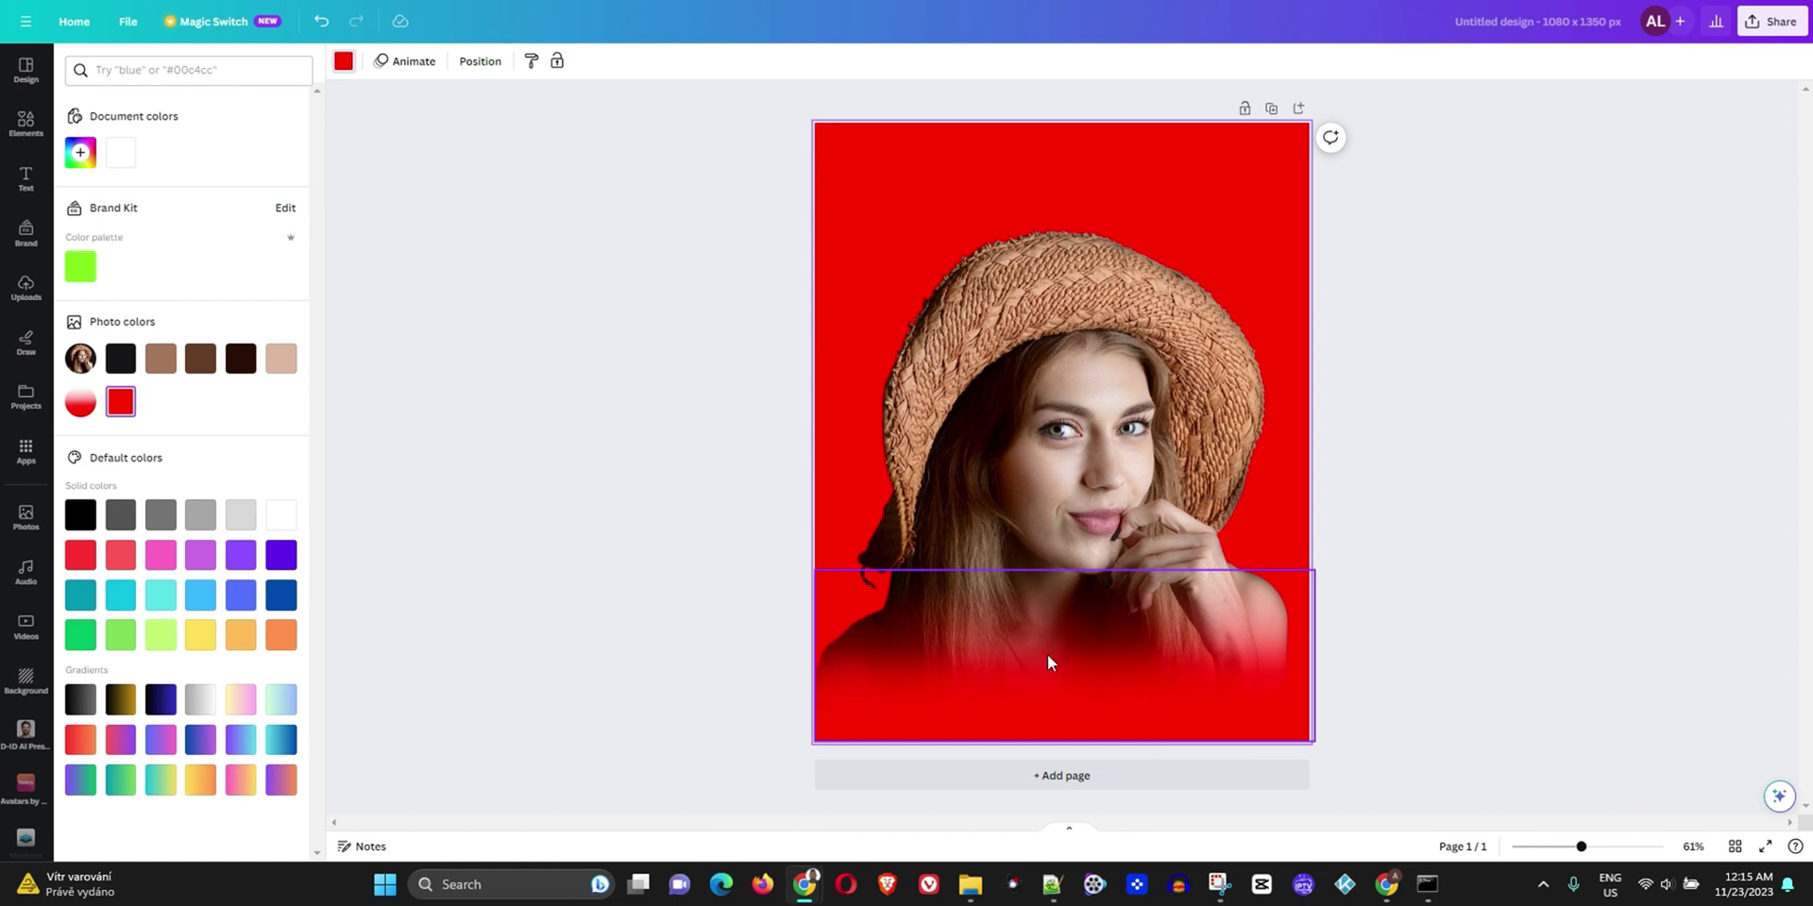
left_click_drag(1085, 427, 1088, 345)
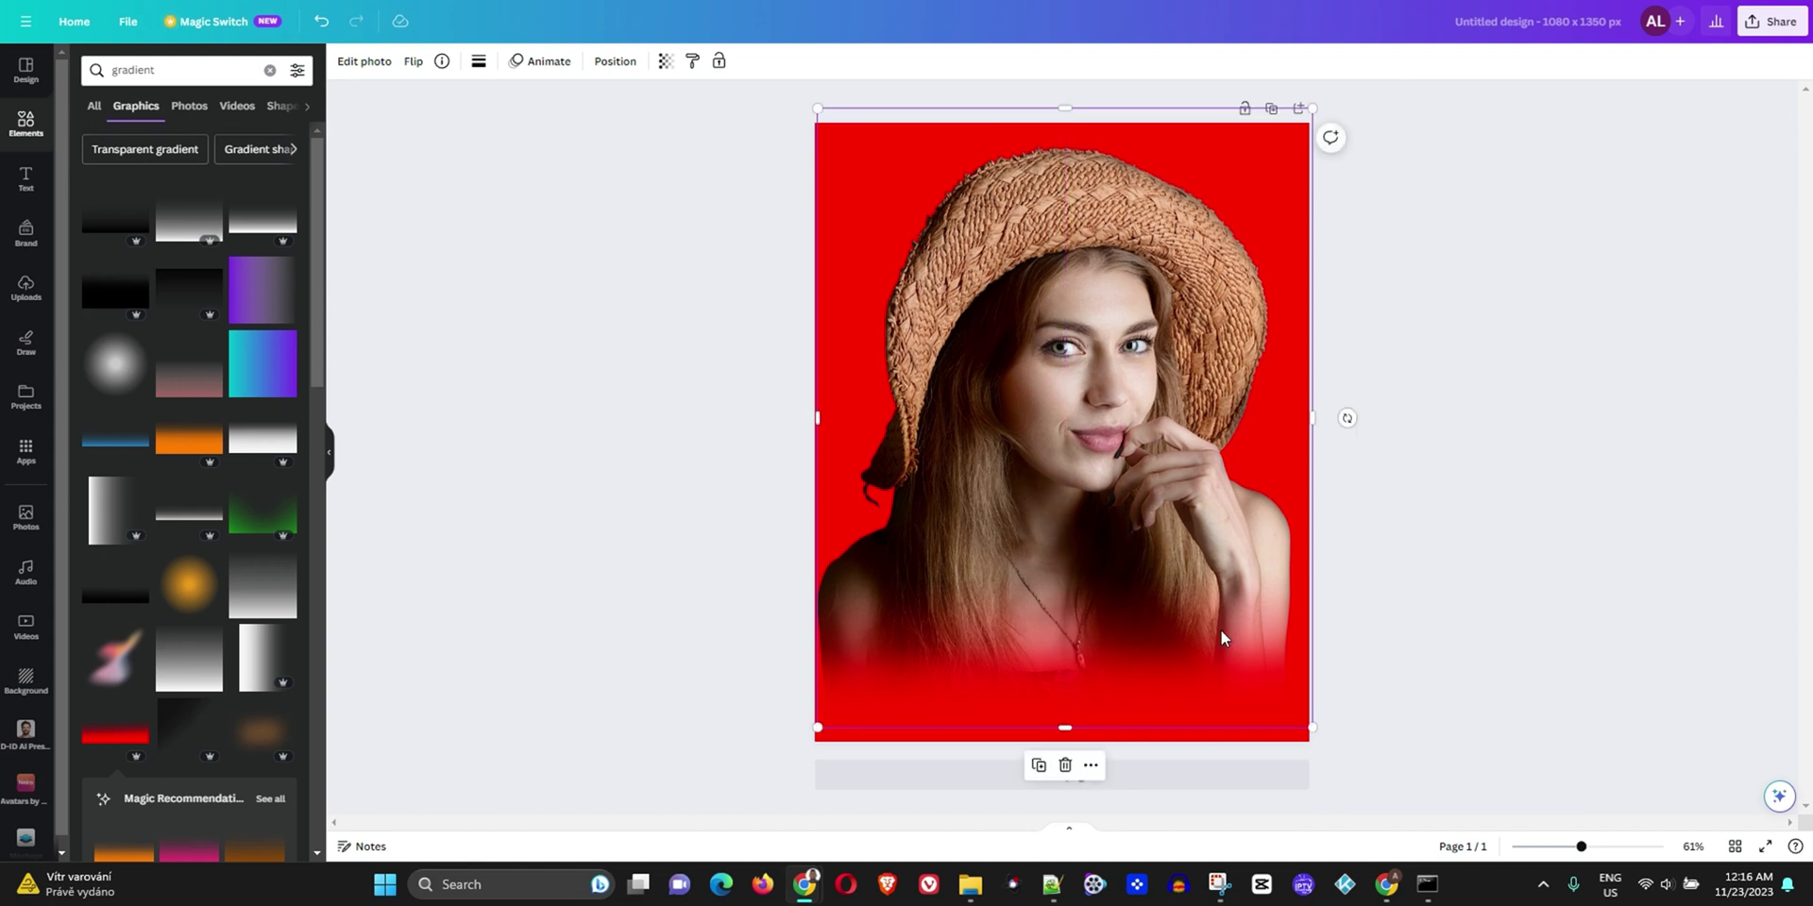
- Move the red gradient up over the portrait's shoulders
left_click(1210, 695)
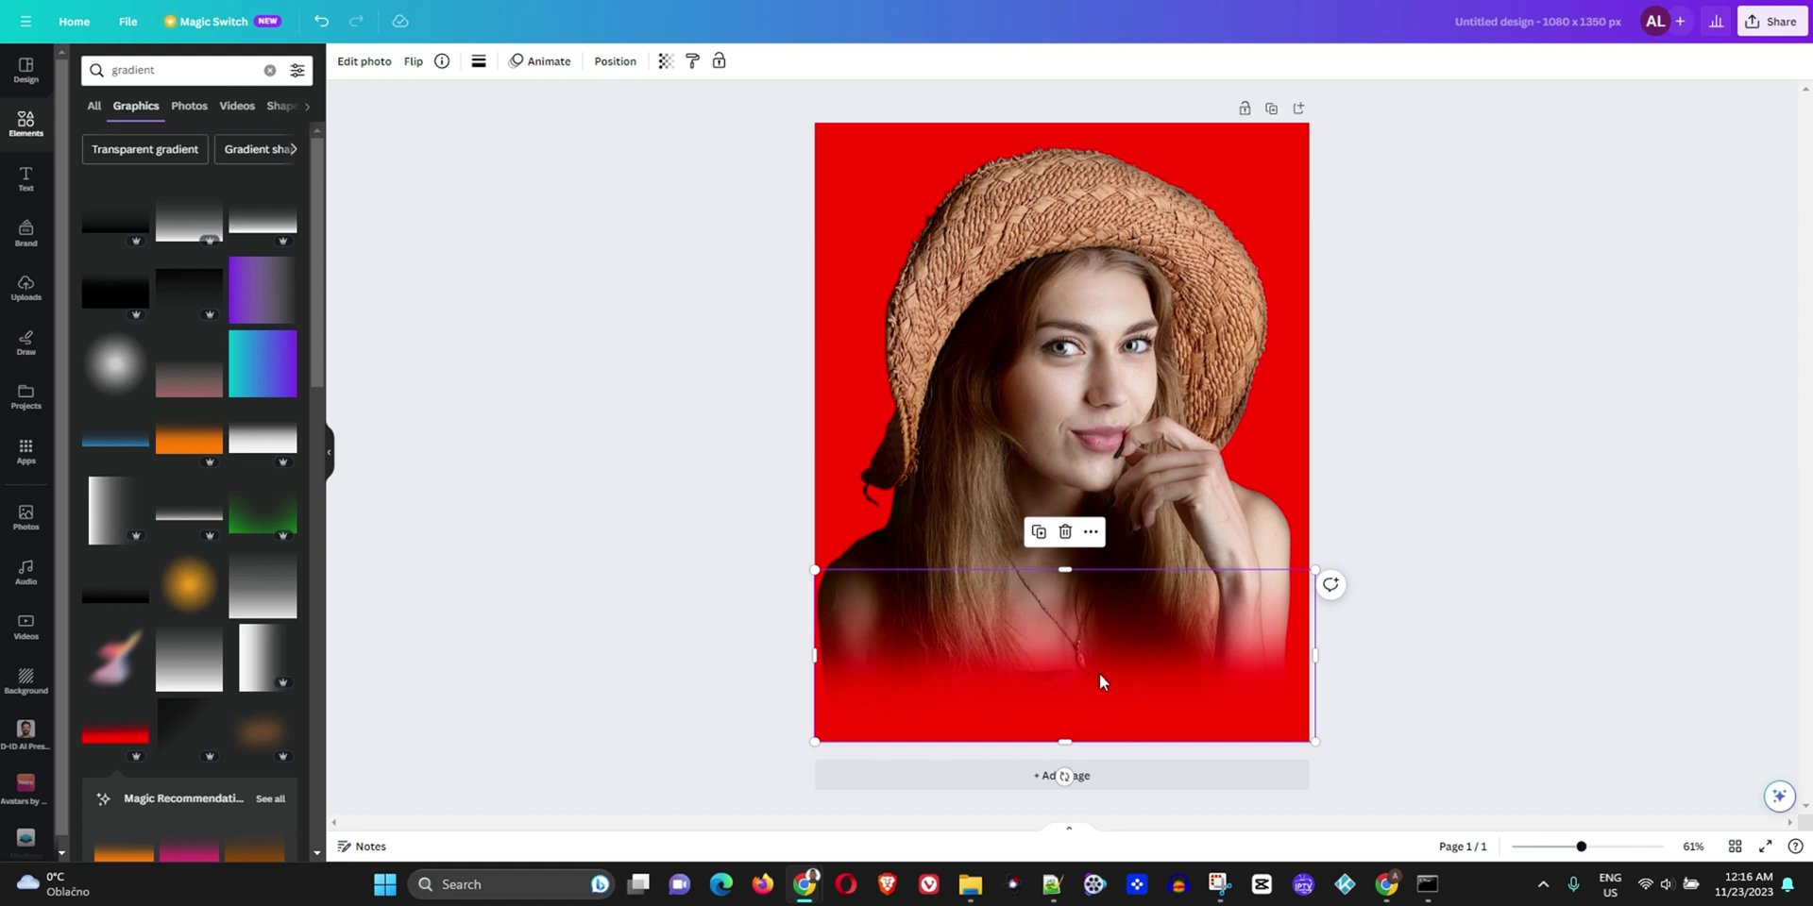
left_click_drag(1080, 650, 1045, 603)
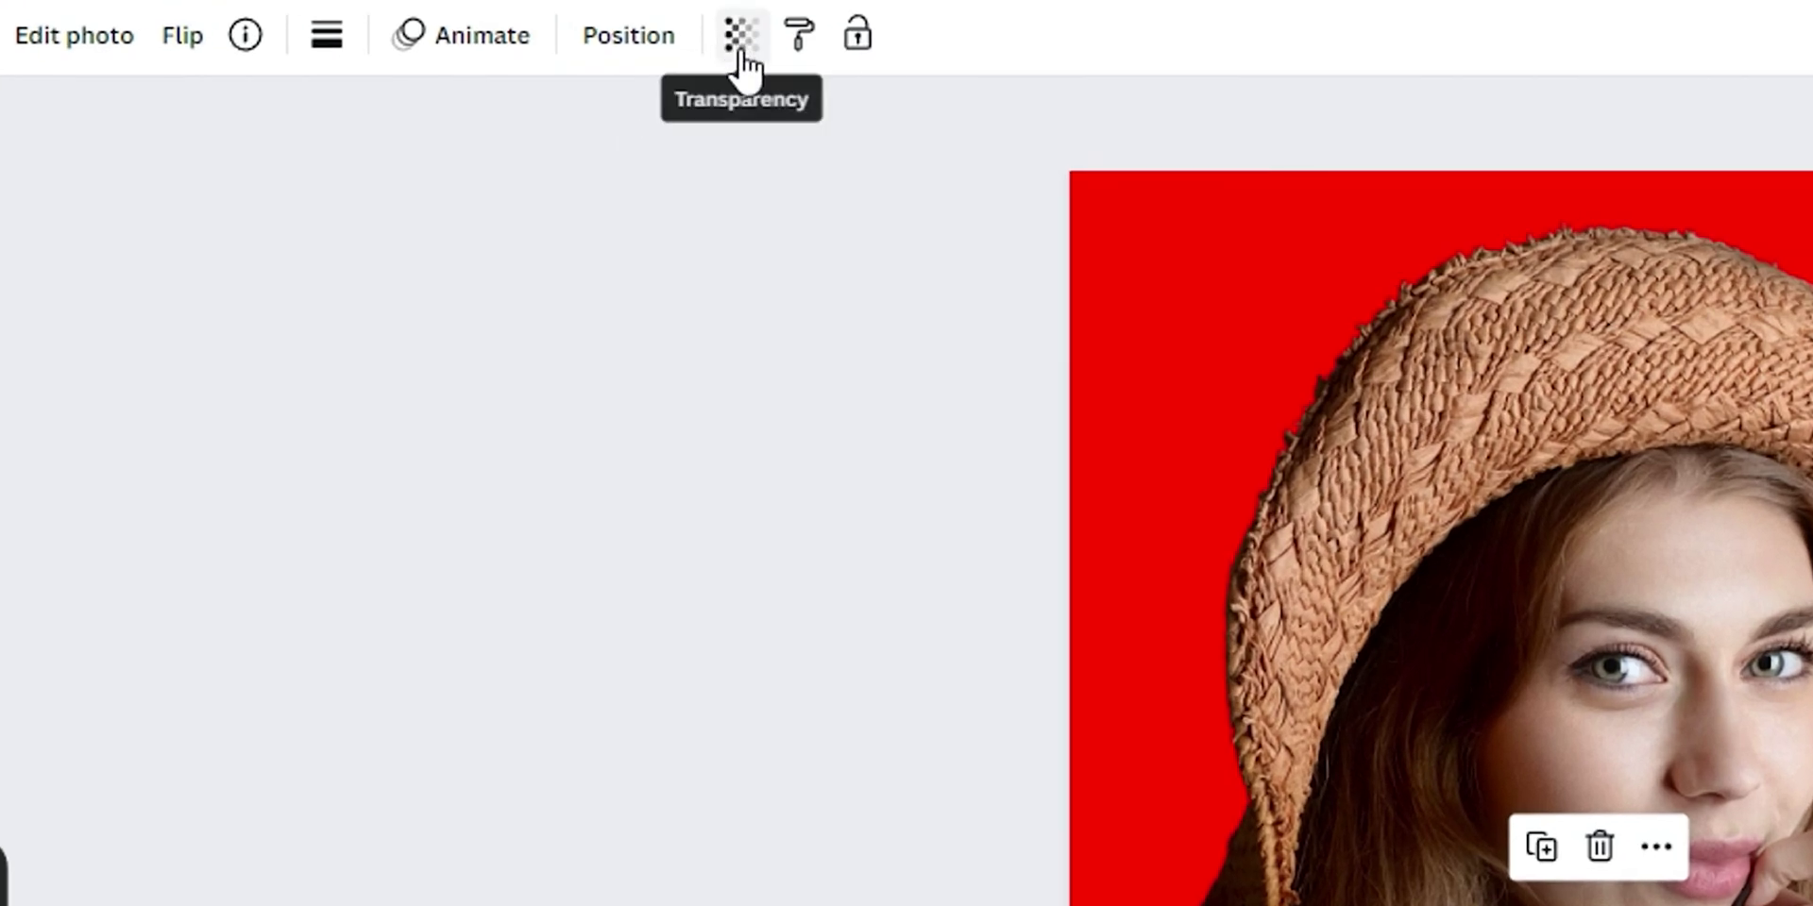
- Adjust the red gradient's transparency and reposition it to blend into the portrait's lower edge
left_click(741, 37)
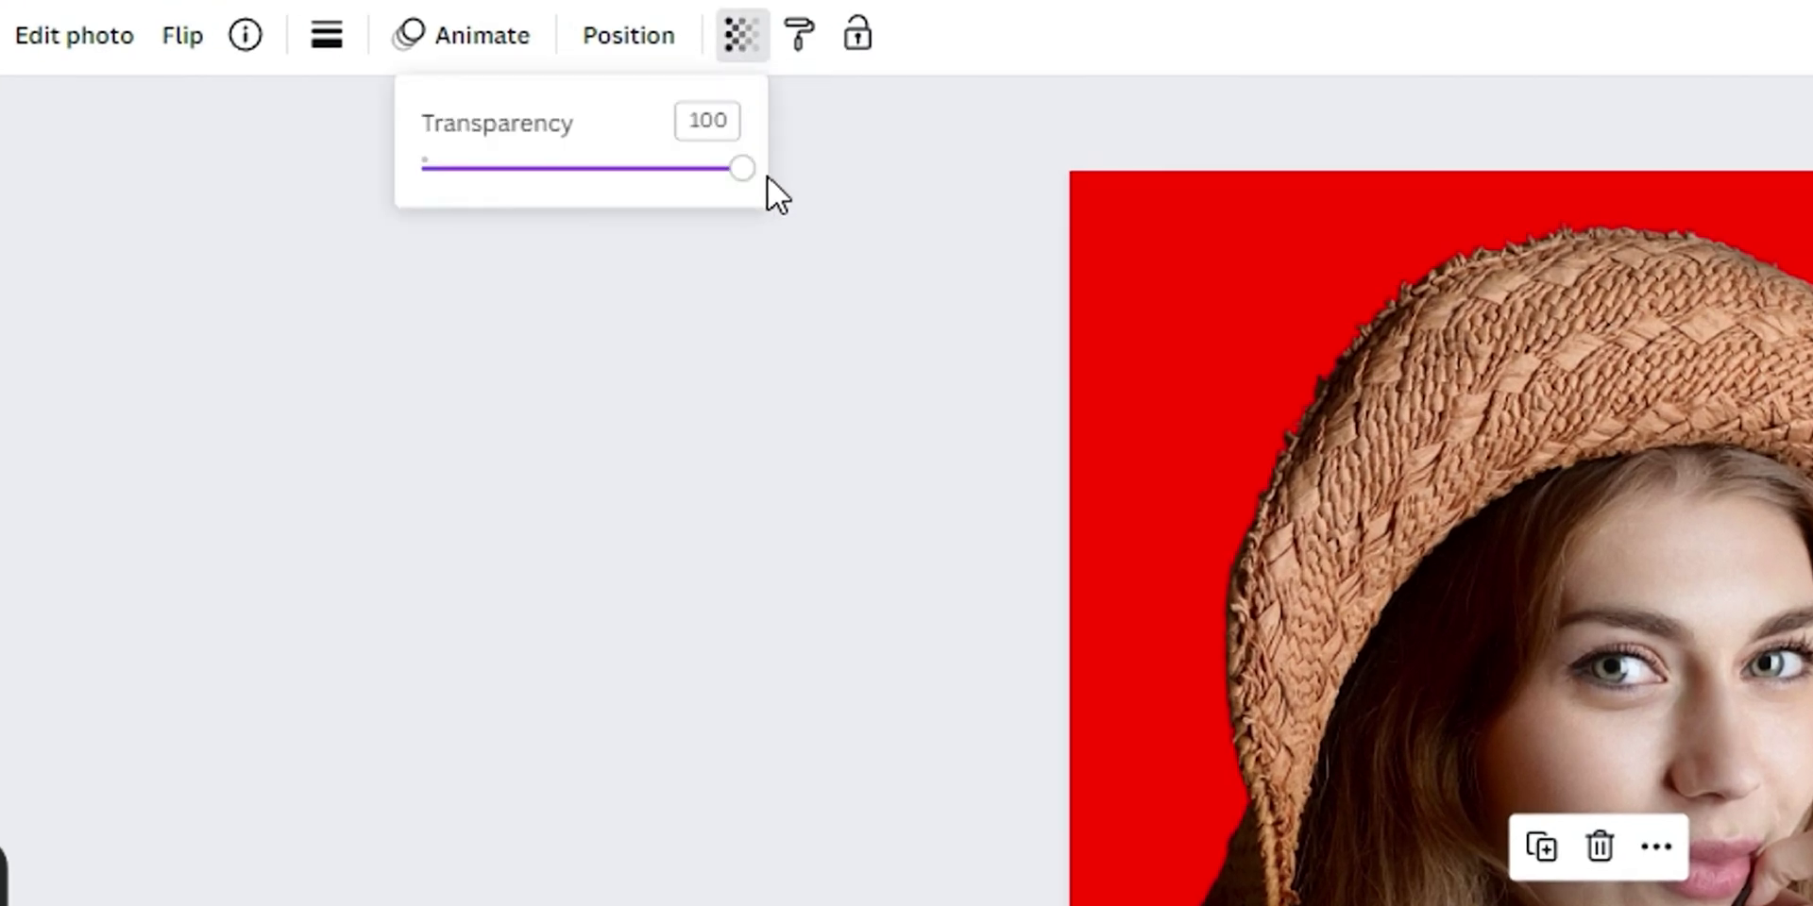
left_click_drag(748, 175, 441, 202)
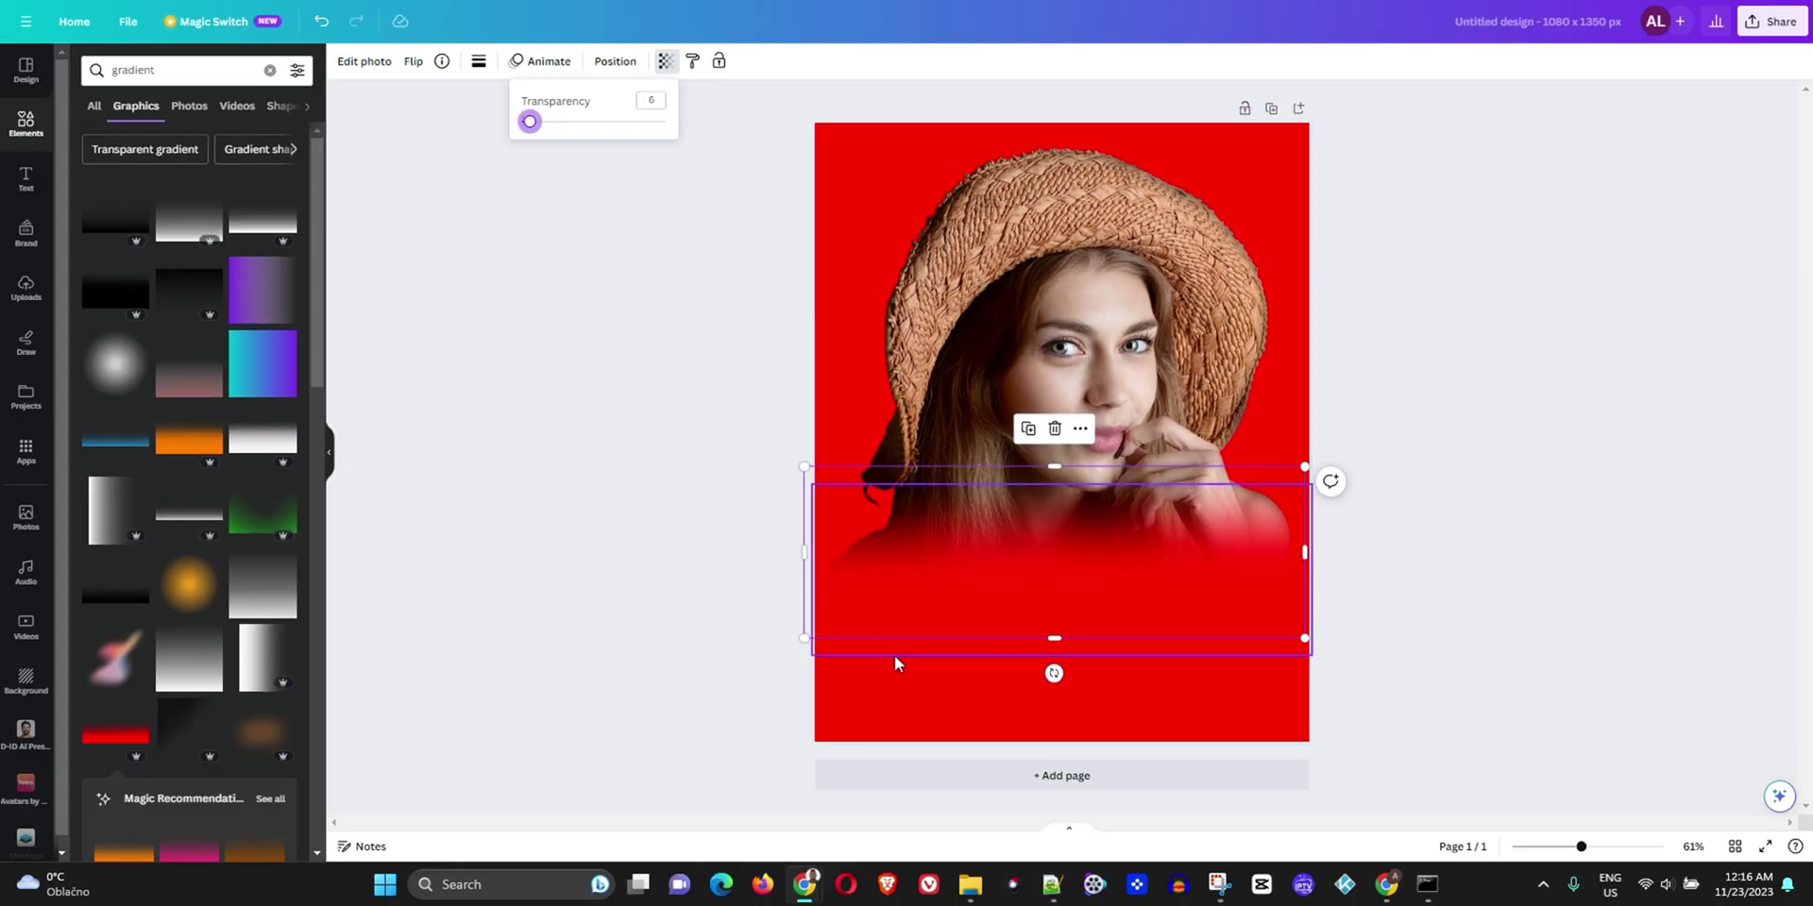
left_click(893, 656)
left_click(666, 60)
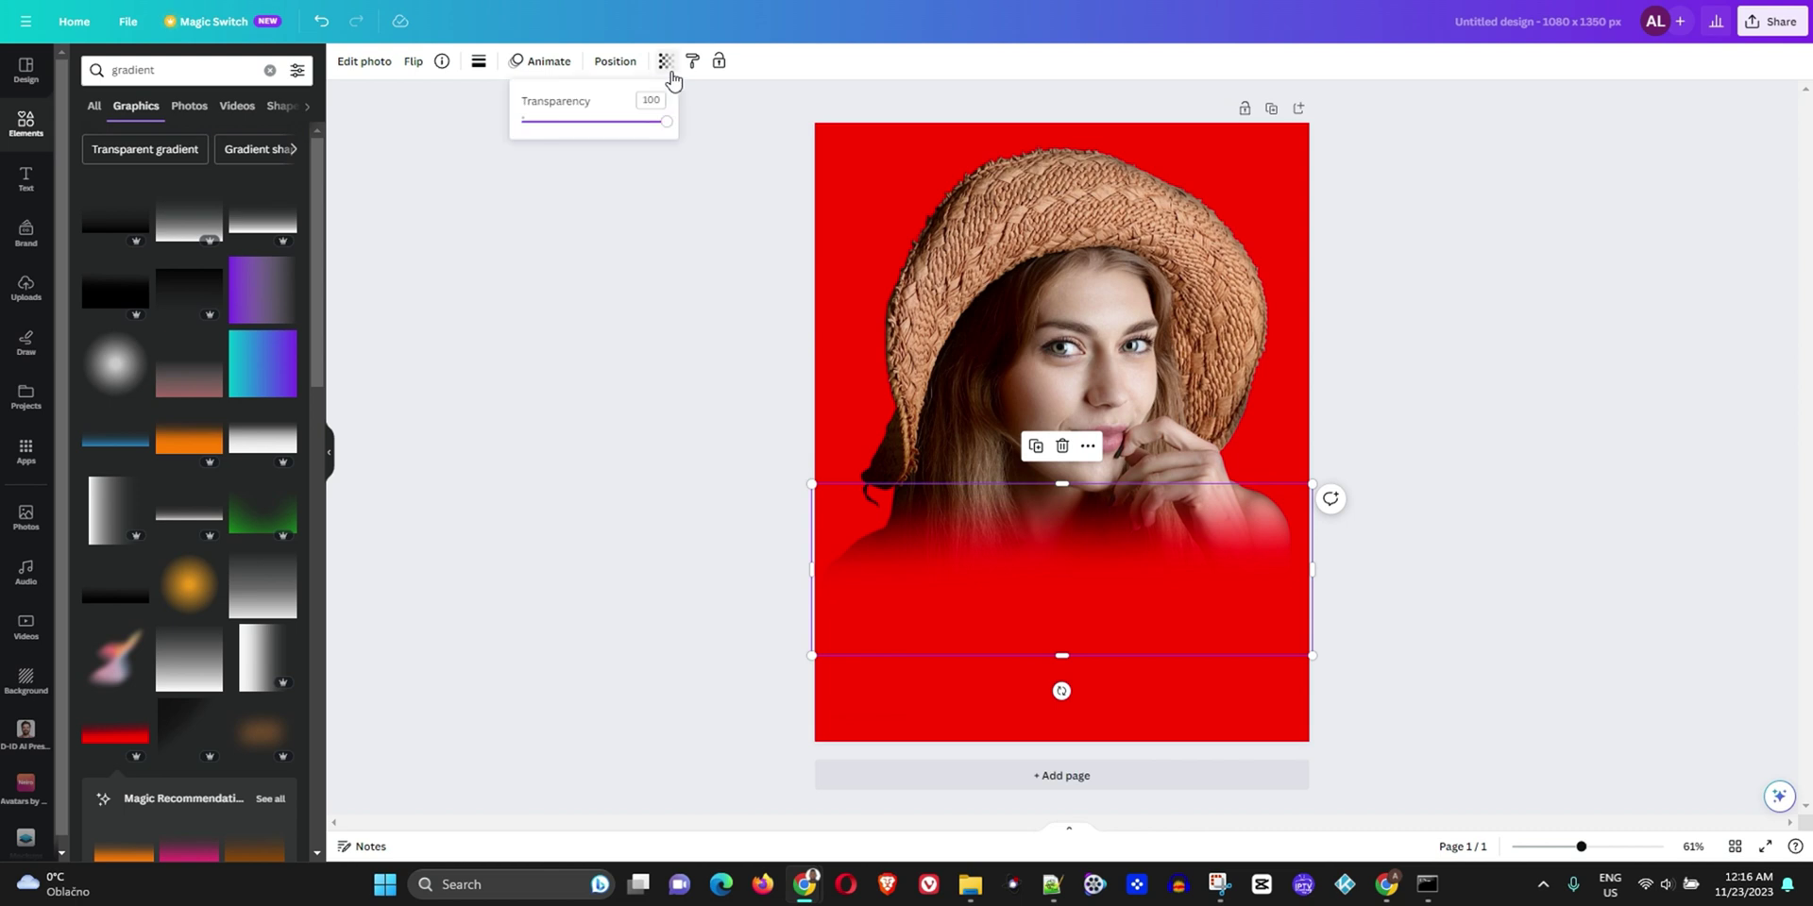
left_click_drag(673, 122, 565, 121)
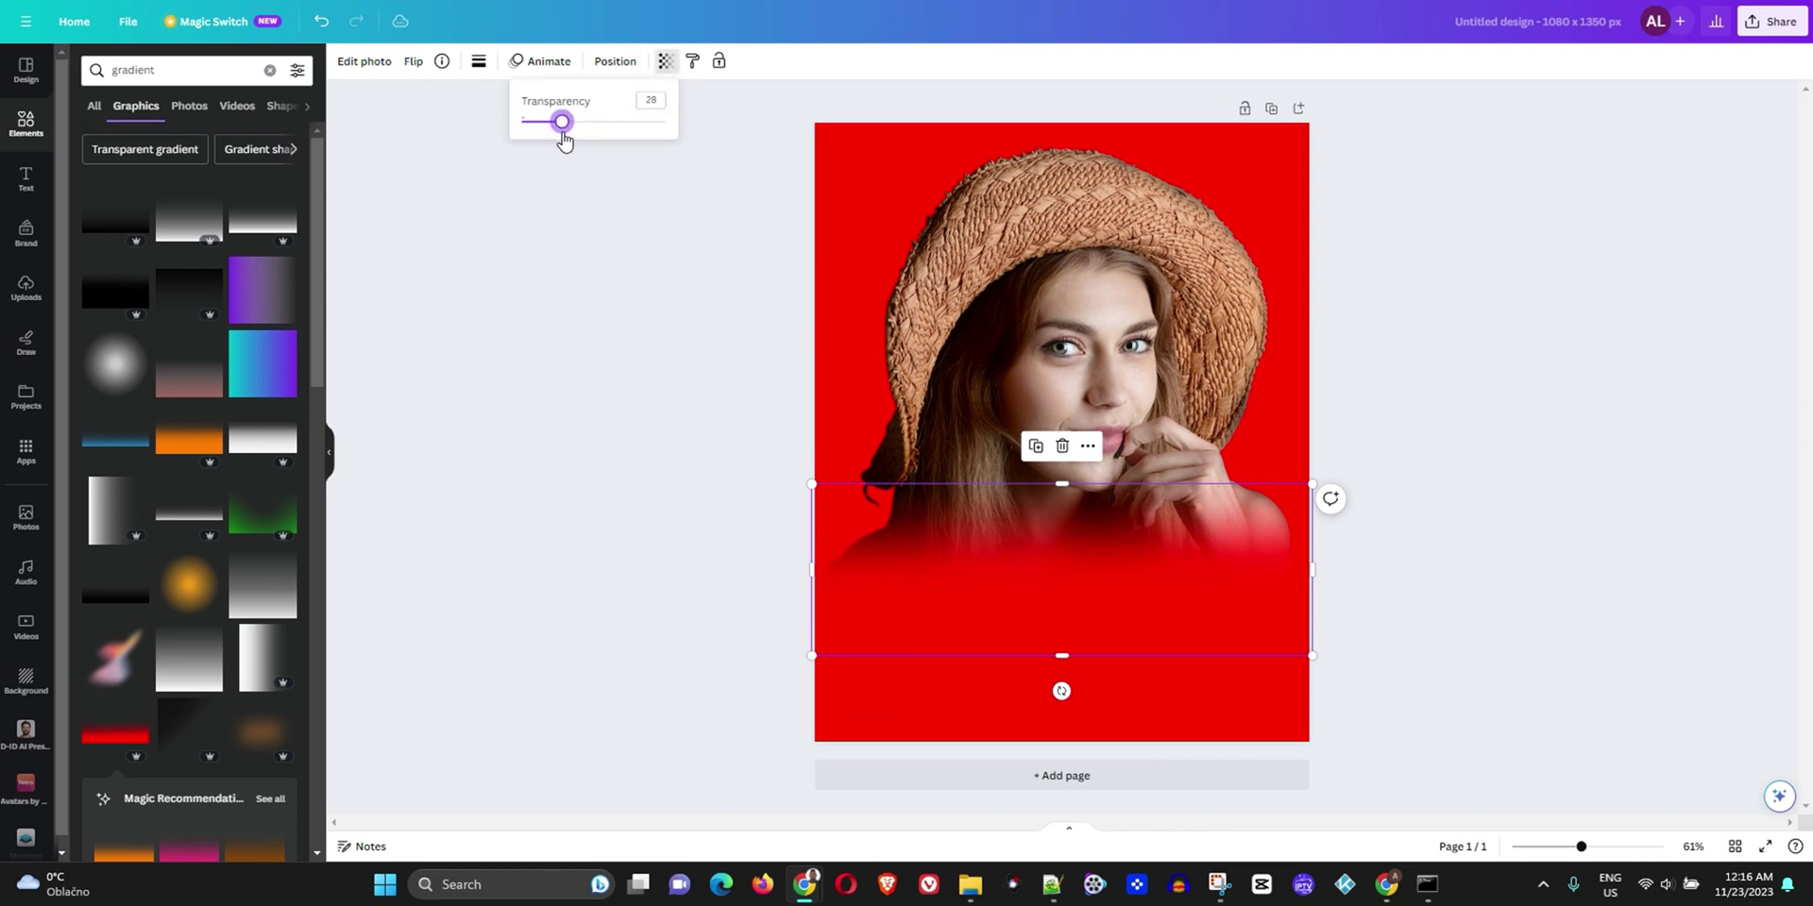
left_click(1686, 561)
left_click(1662, 531)
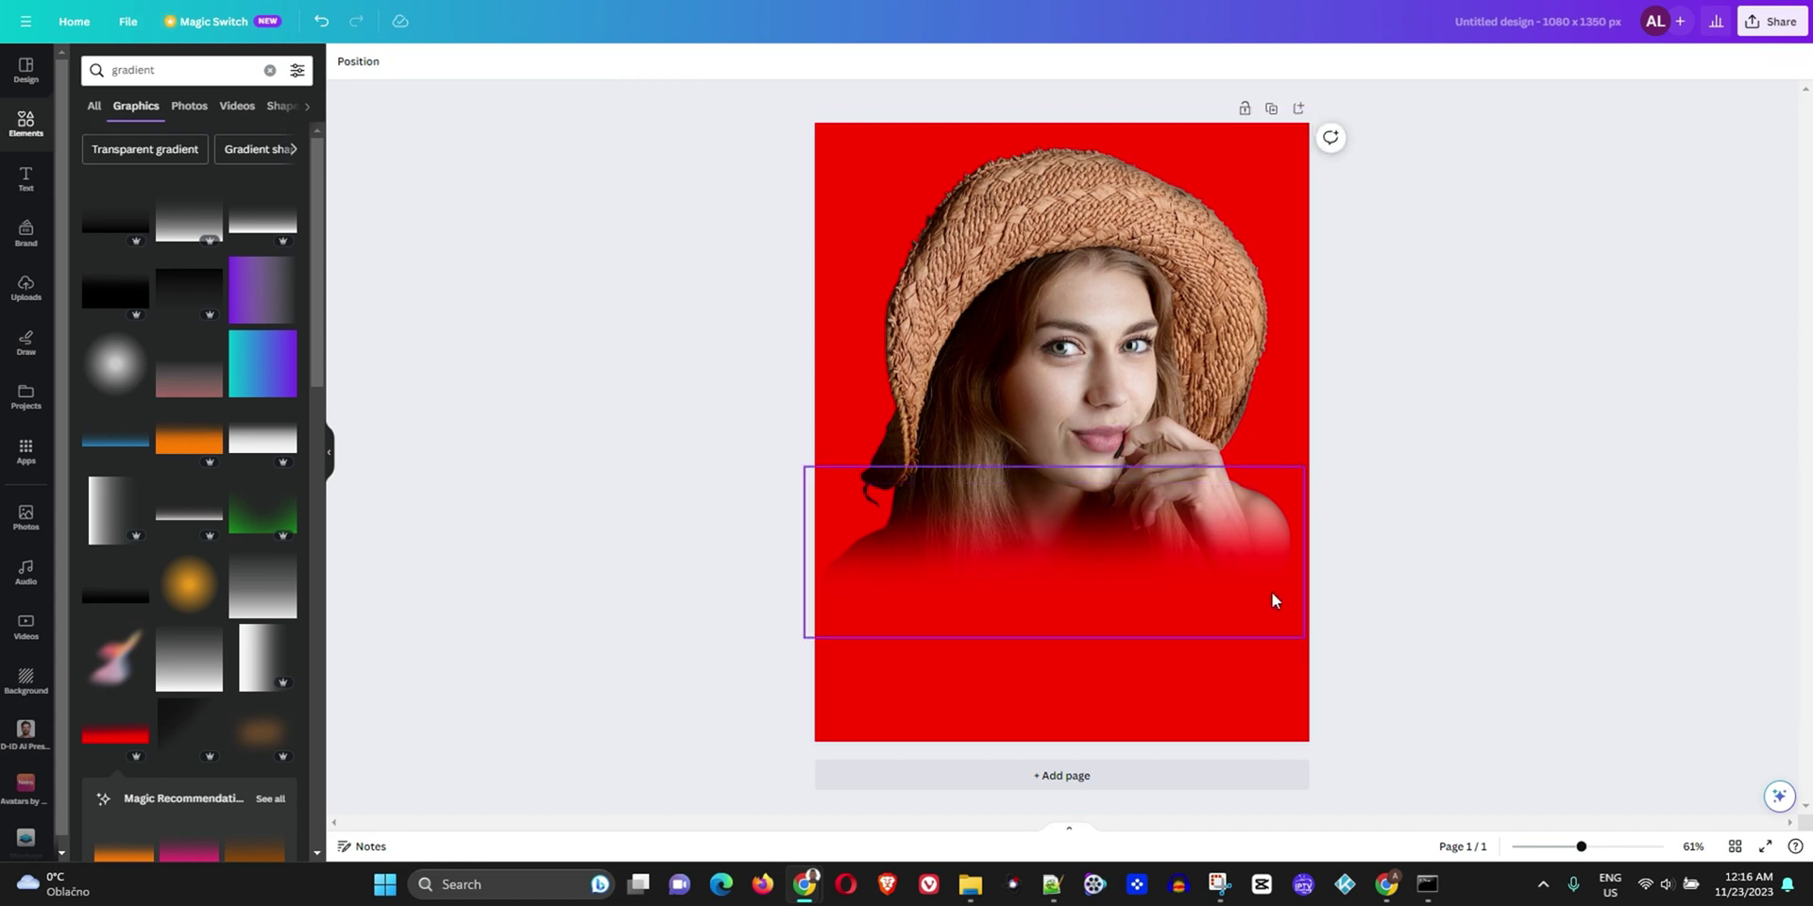
left_click_drag(1128, 618, 997, 540)
left_click(1481, 701)
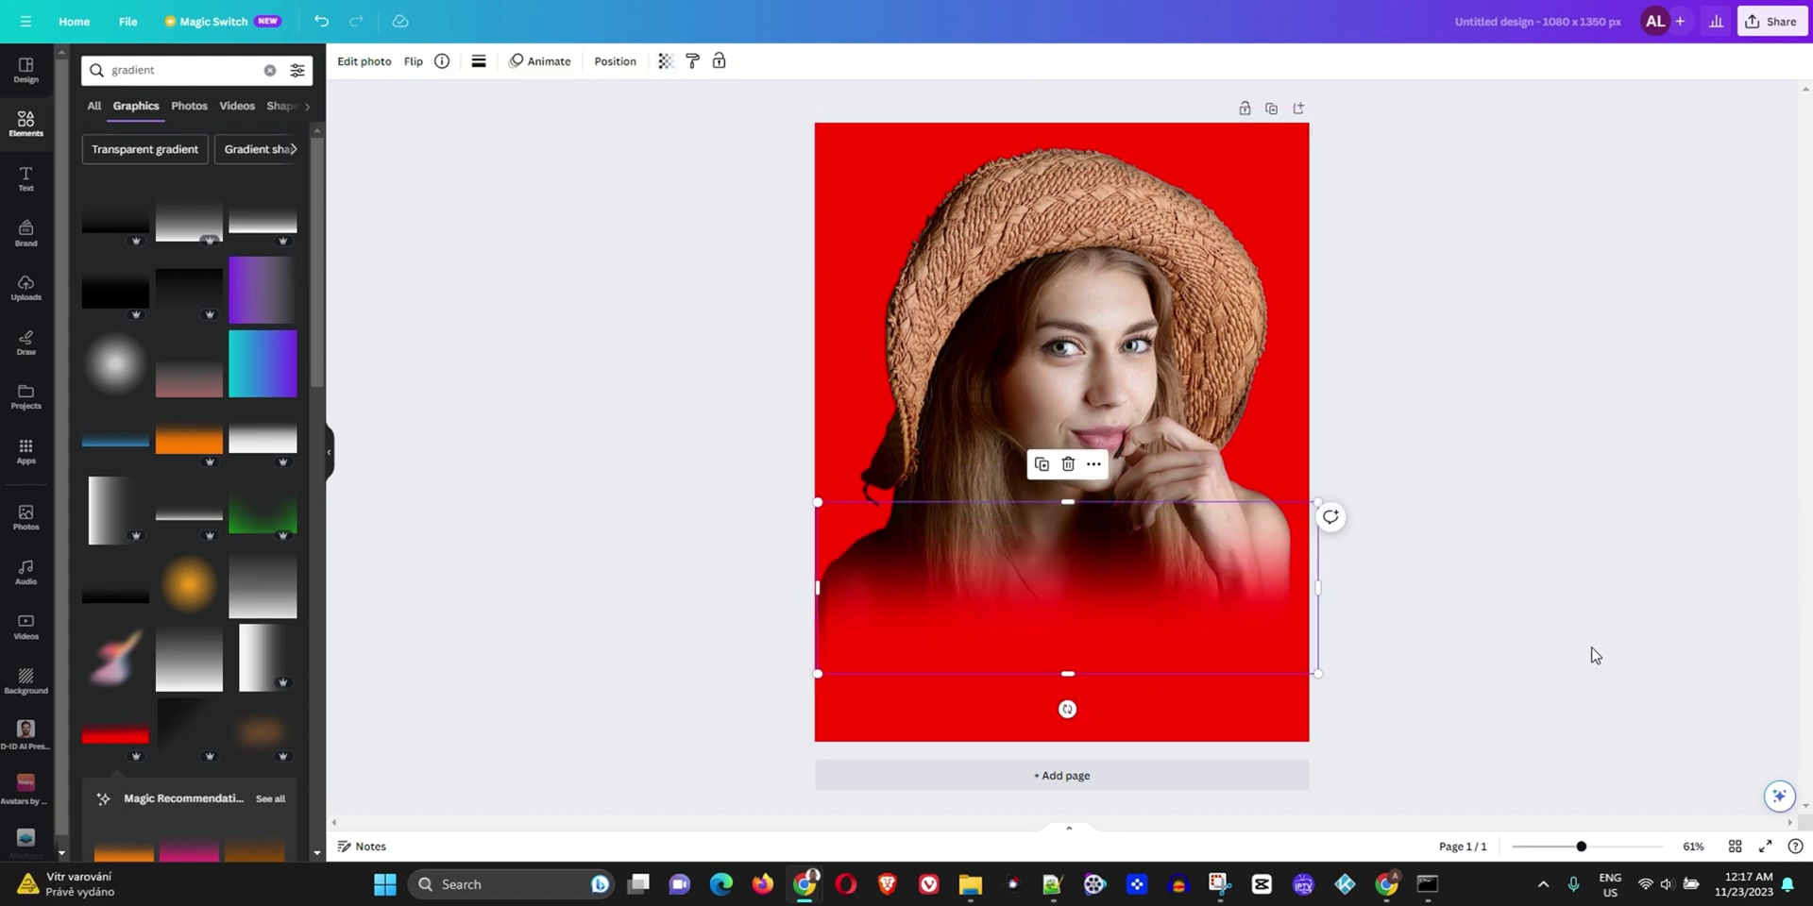
- Download the design as a 1080 × 1350 px PNG file
left_click(1591, 616)
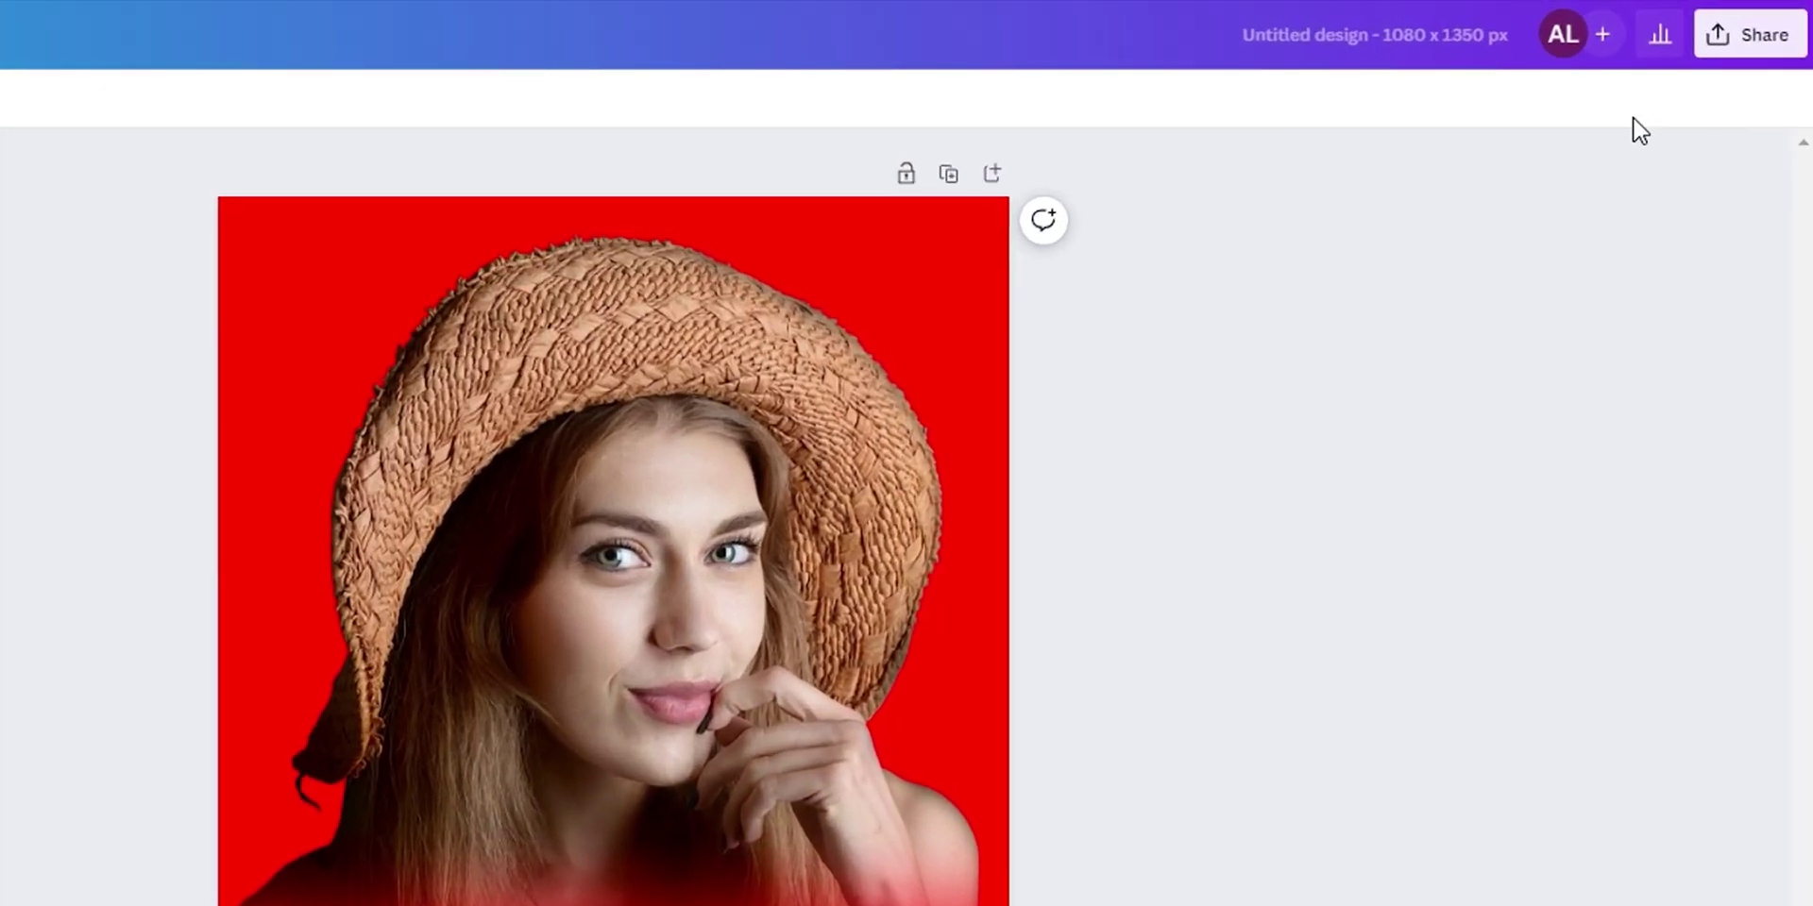
left_click(1766, 47)
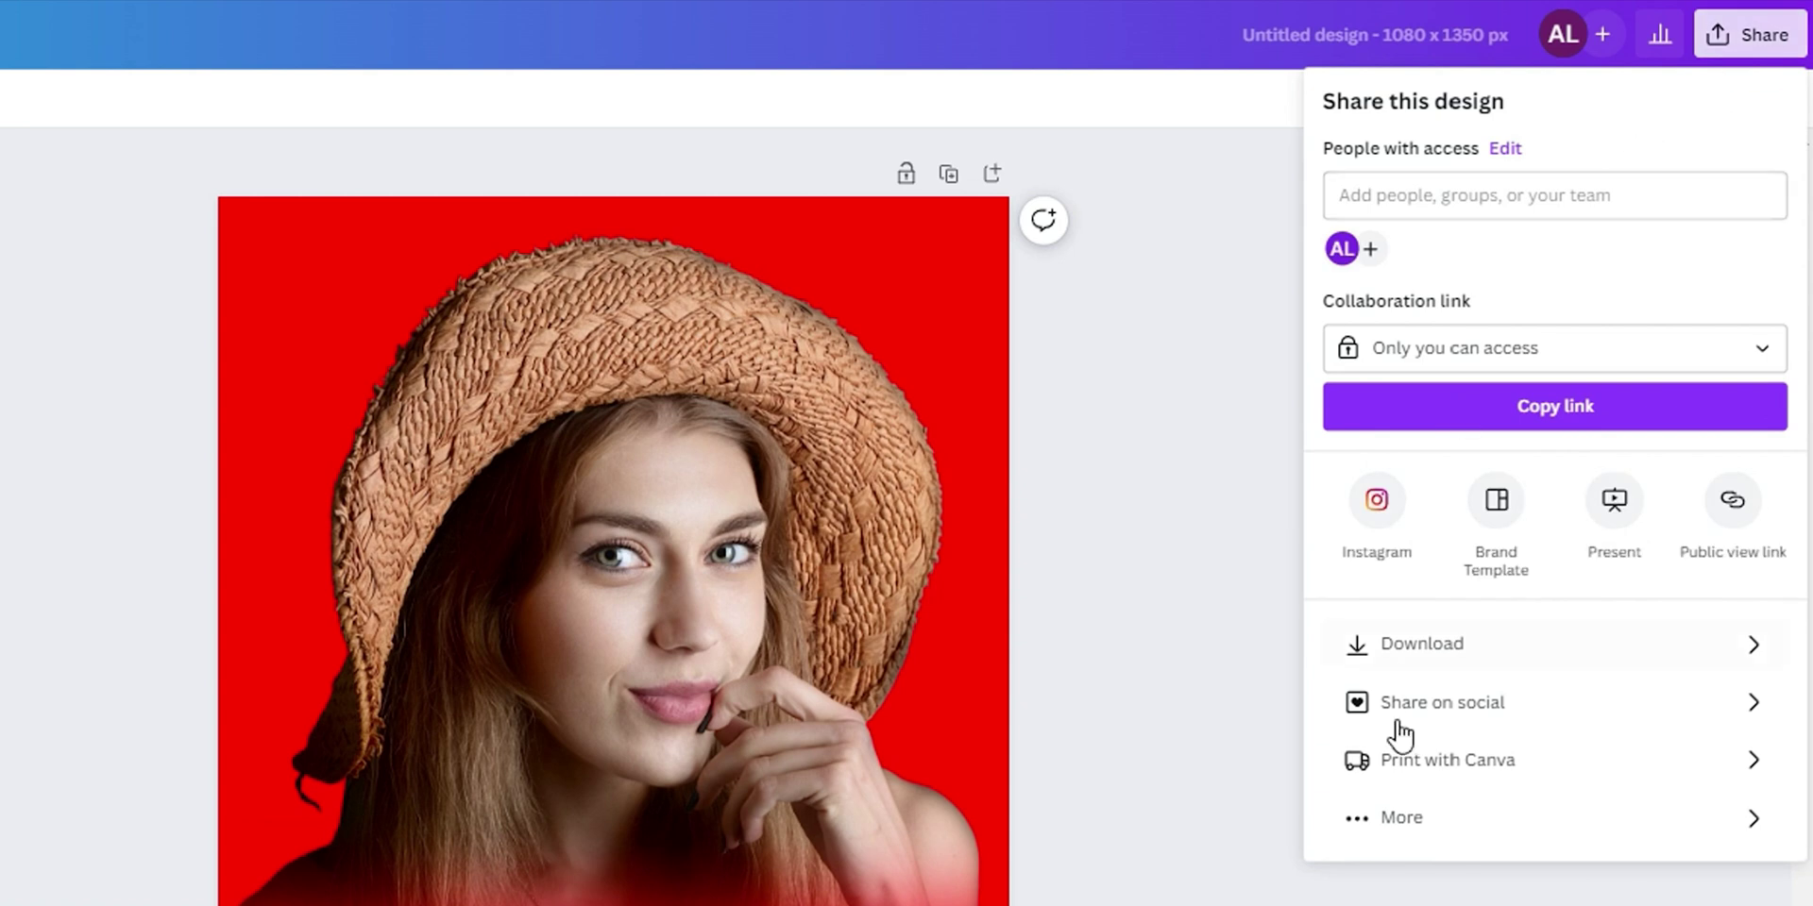
left_click(1442, 647)
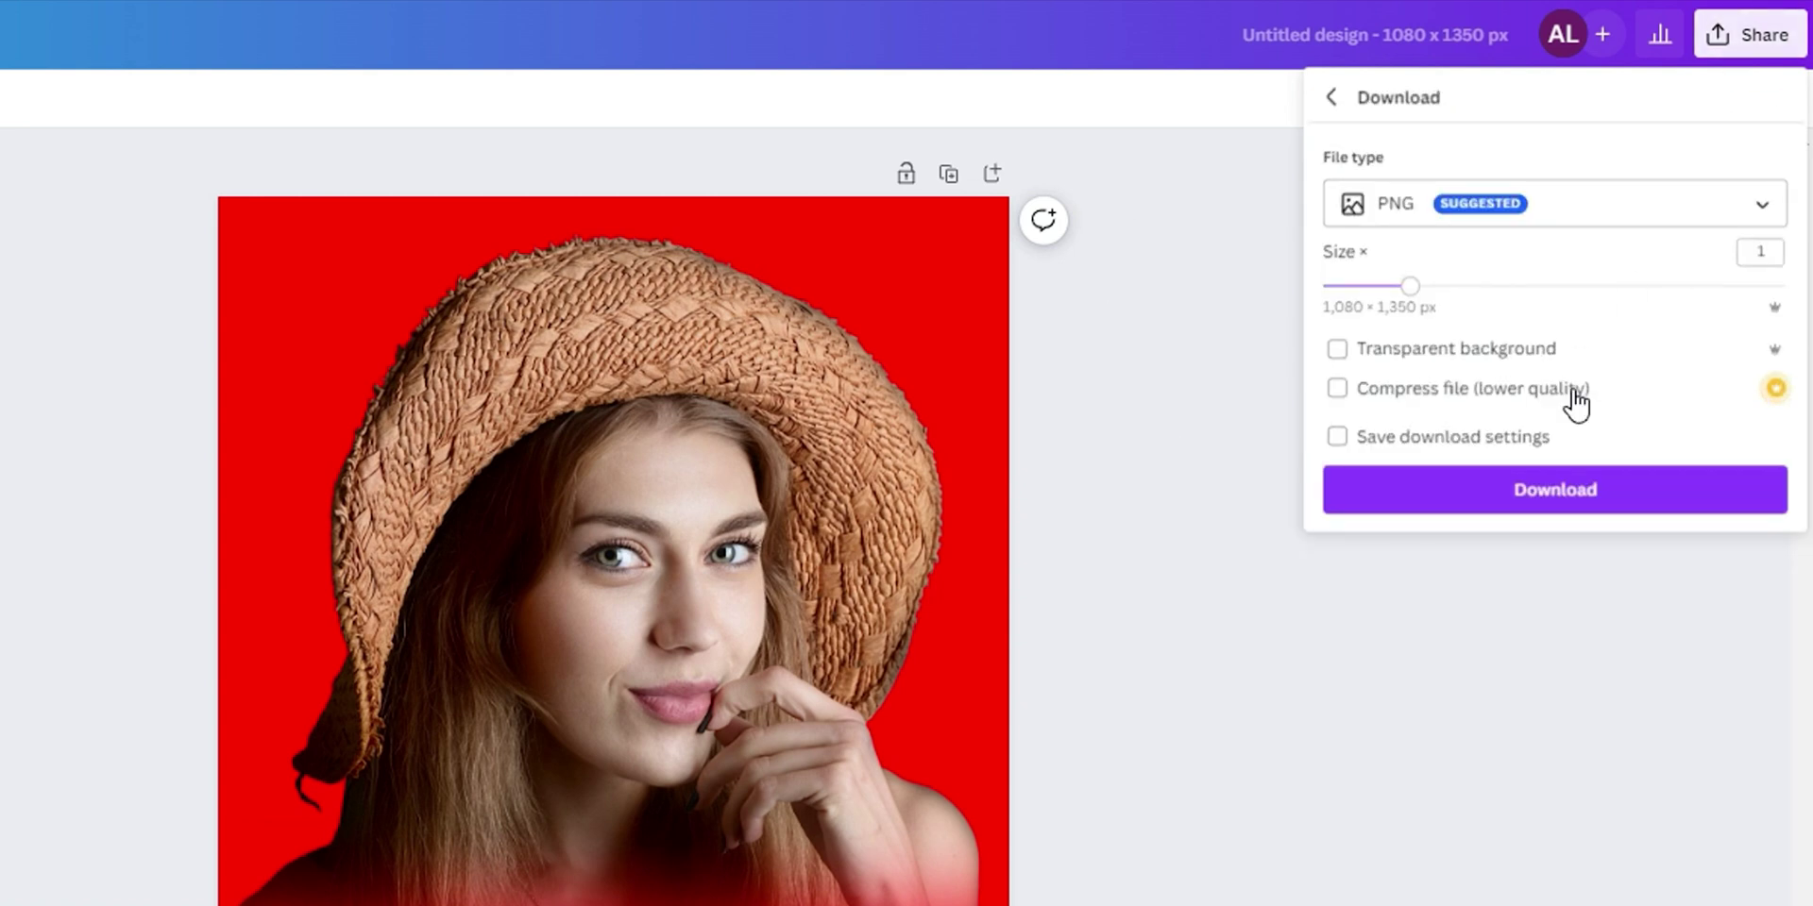
left_click(1549, 491)
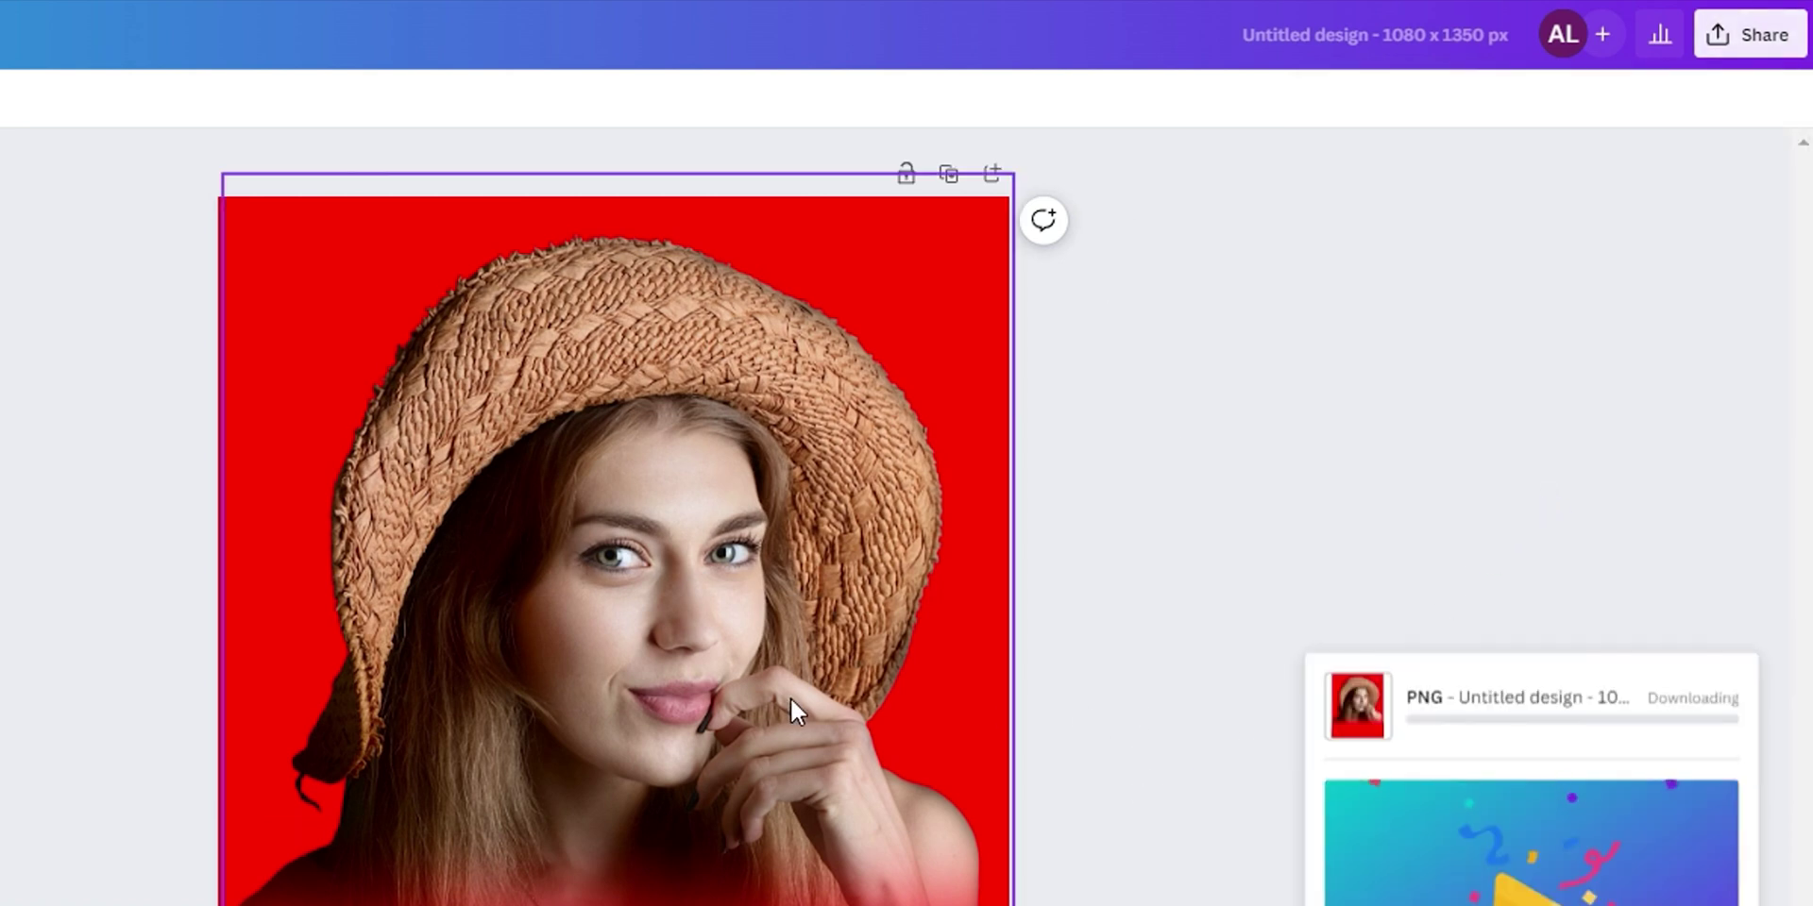